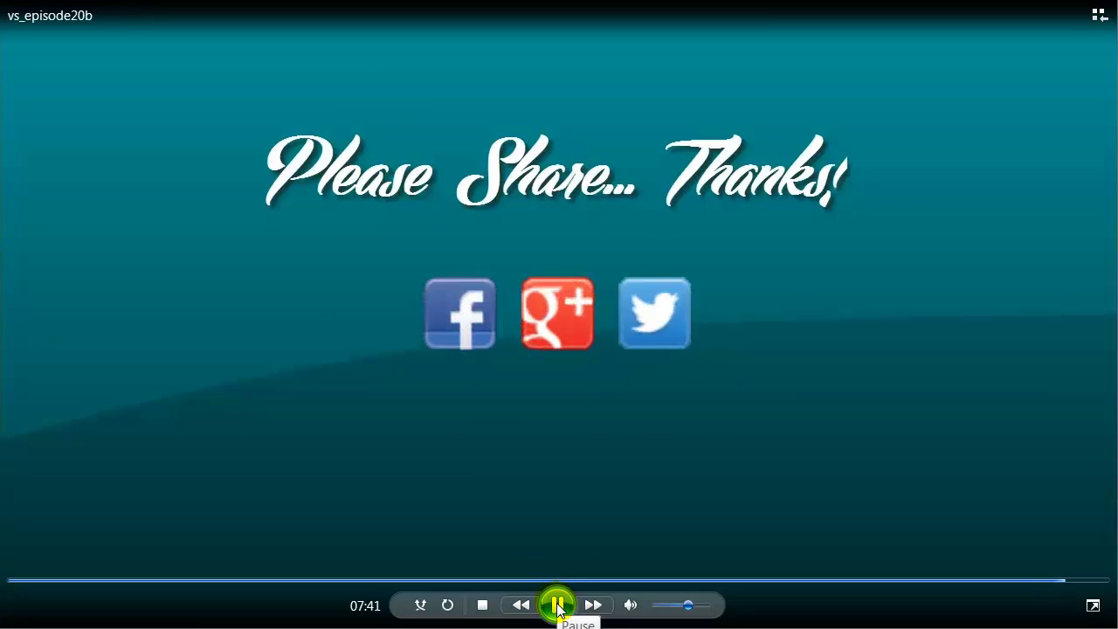
Pause the finished video at 07:42 on the frame showing the three social icons
click(557, 605)
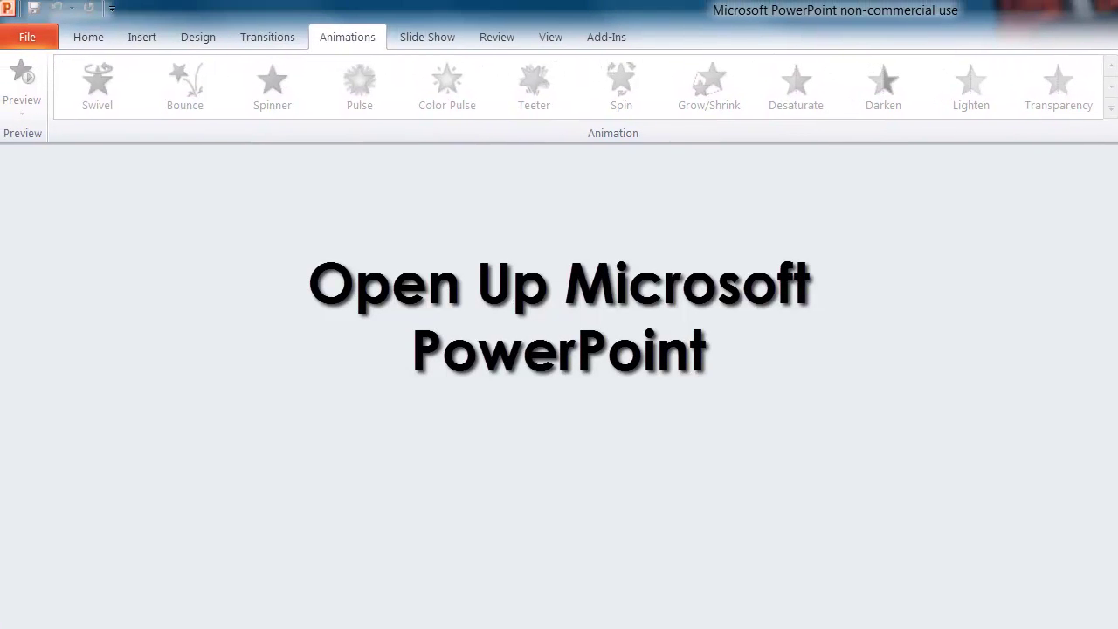
Create a new blank presentation from the File menu
click(32, 36)
click(75, 262)
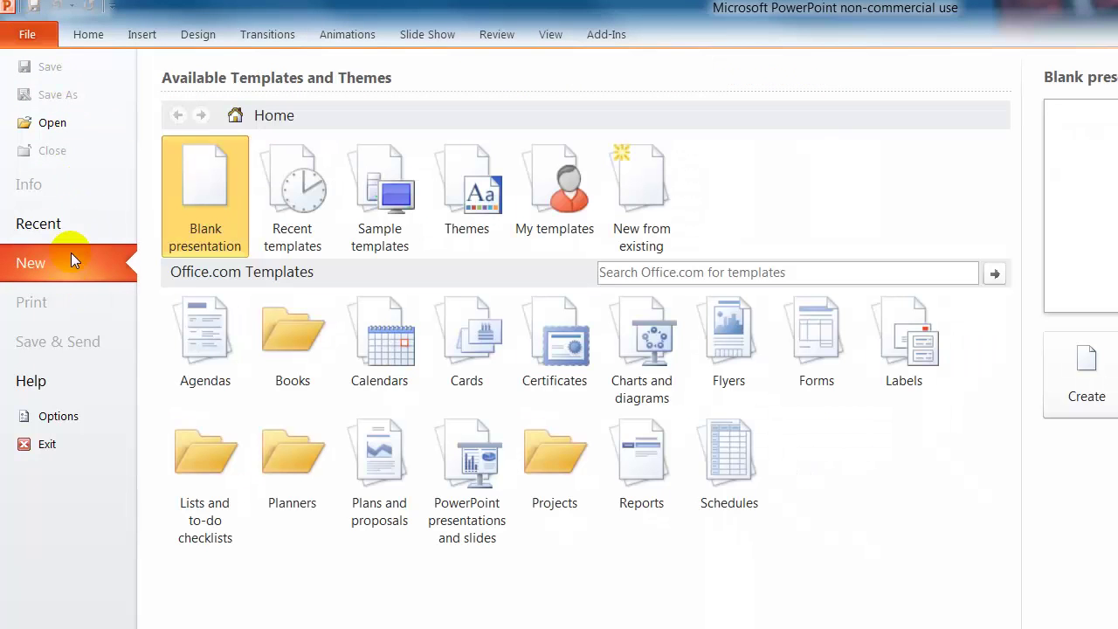
double_click(197, 182)
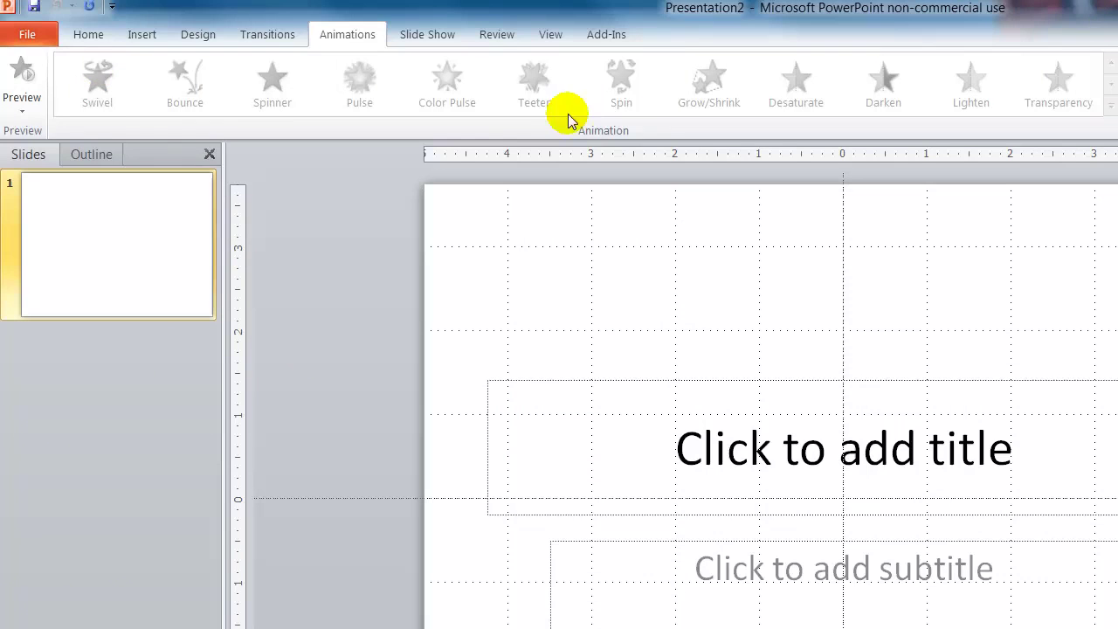
In Page Setup, set the slide width to 13.34 inches, keeping 7.5-inch height
click(196, 35)
click(23, 113)
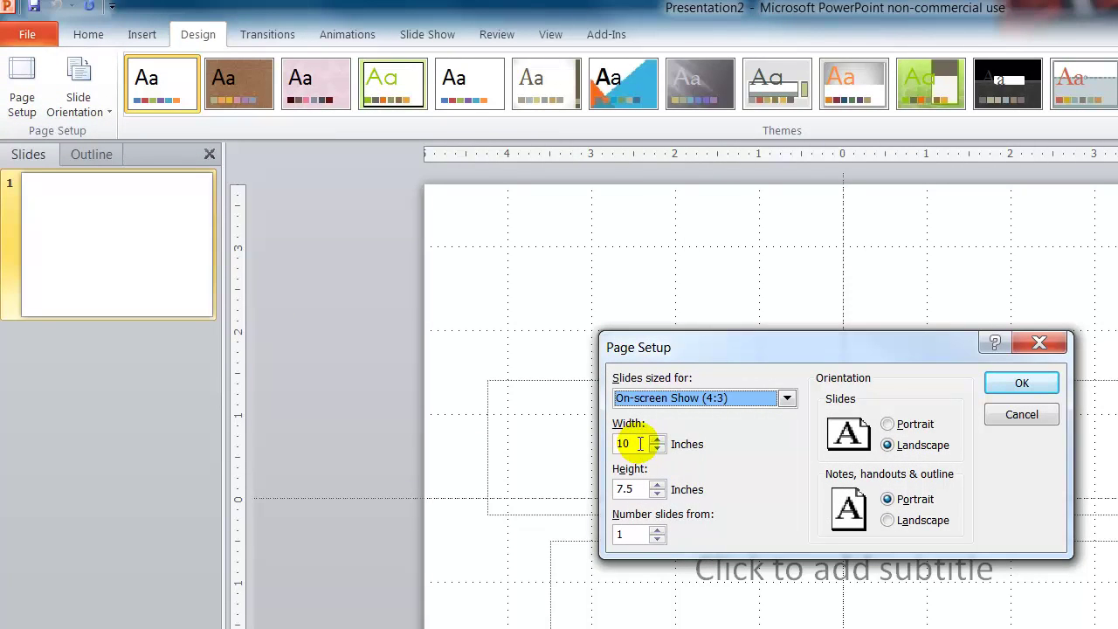
double_click(640, 444)
text(1)
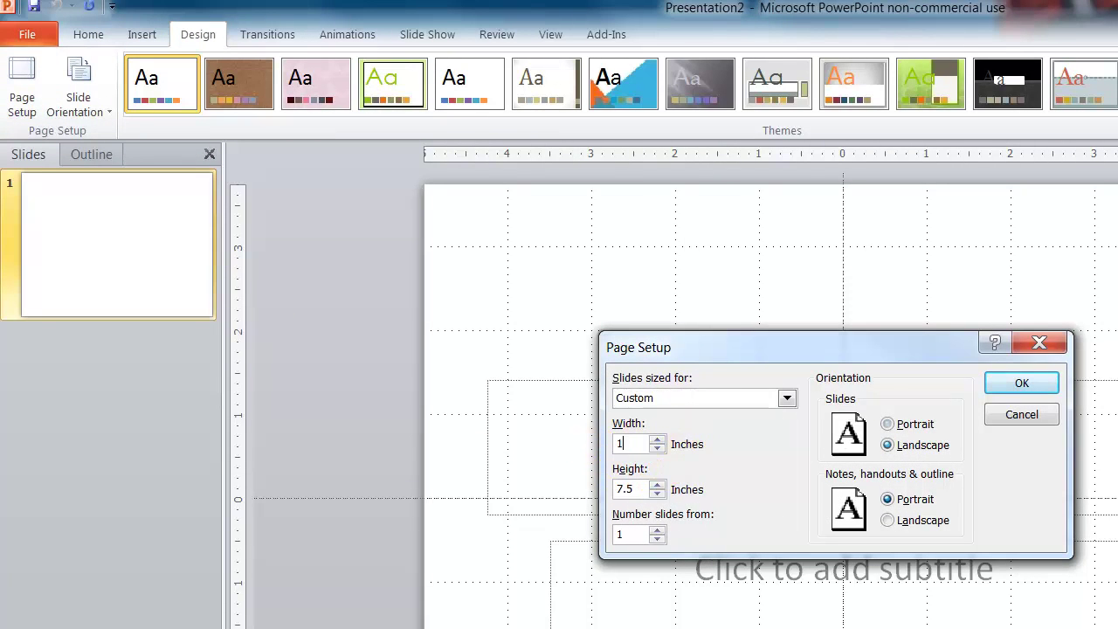
text(3.34)
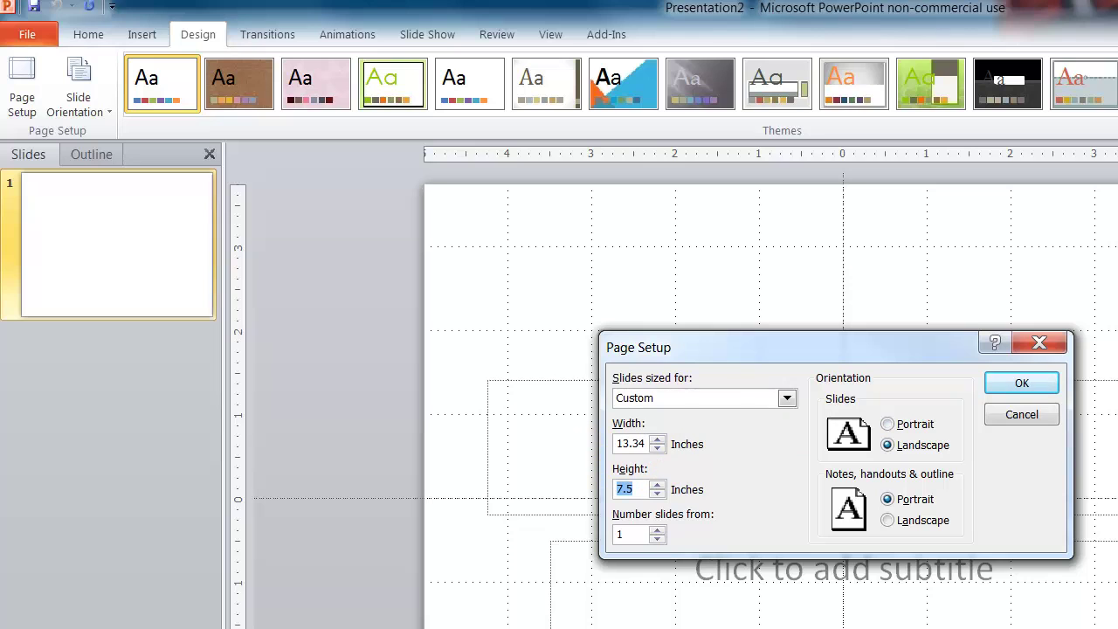
click(1006, 384)
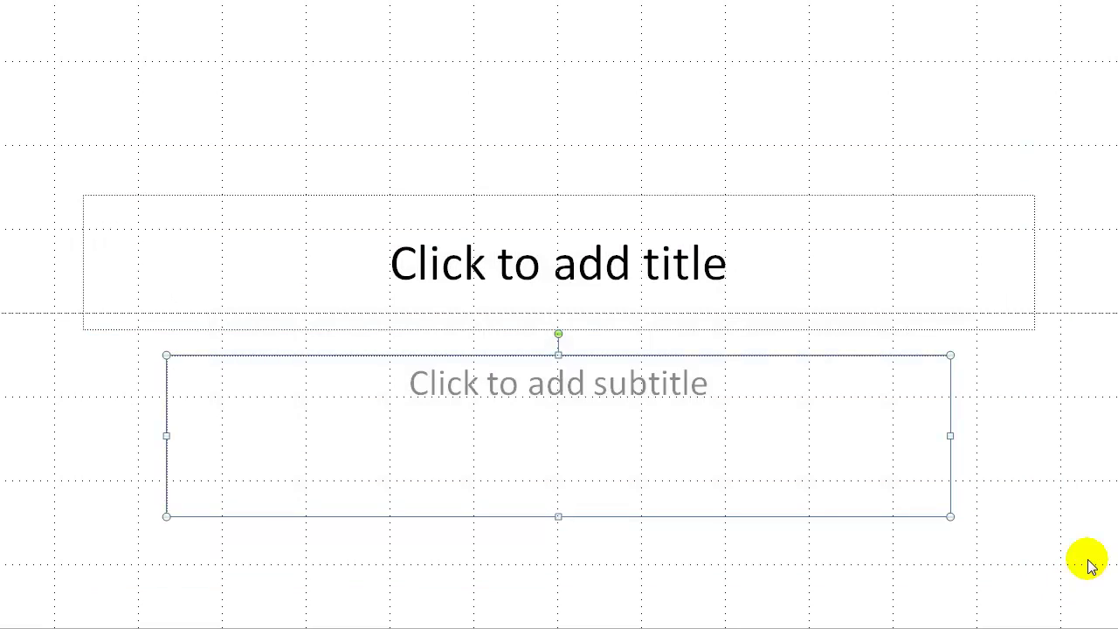
Delete the title and subtitle placeholders, then open Slide Master view on the top master
key(Delete)
click(689, 196)
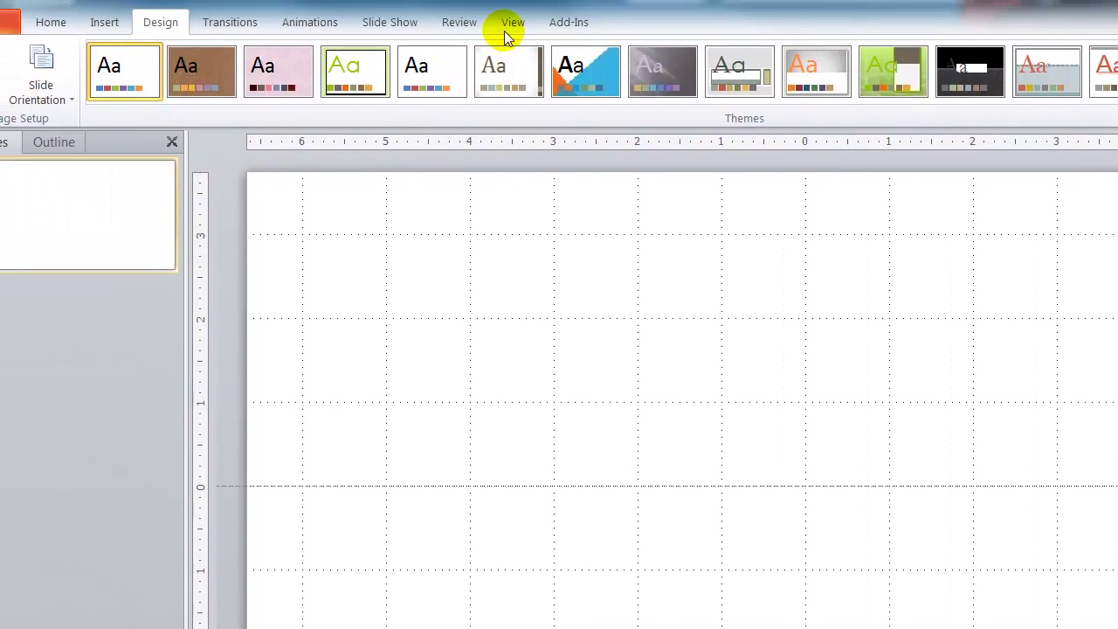
click(514, 23)
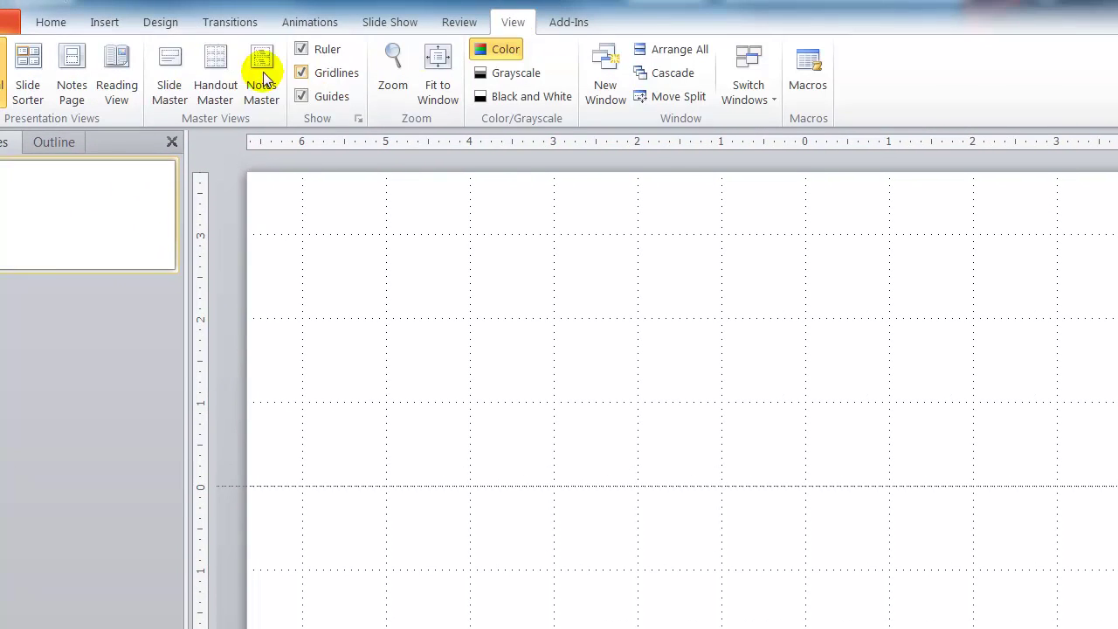
click(170, 96)
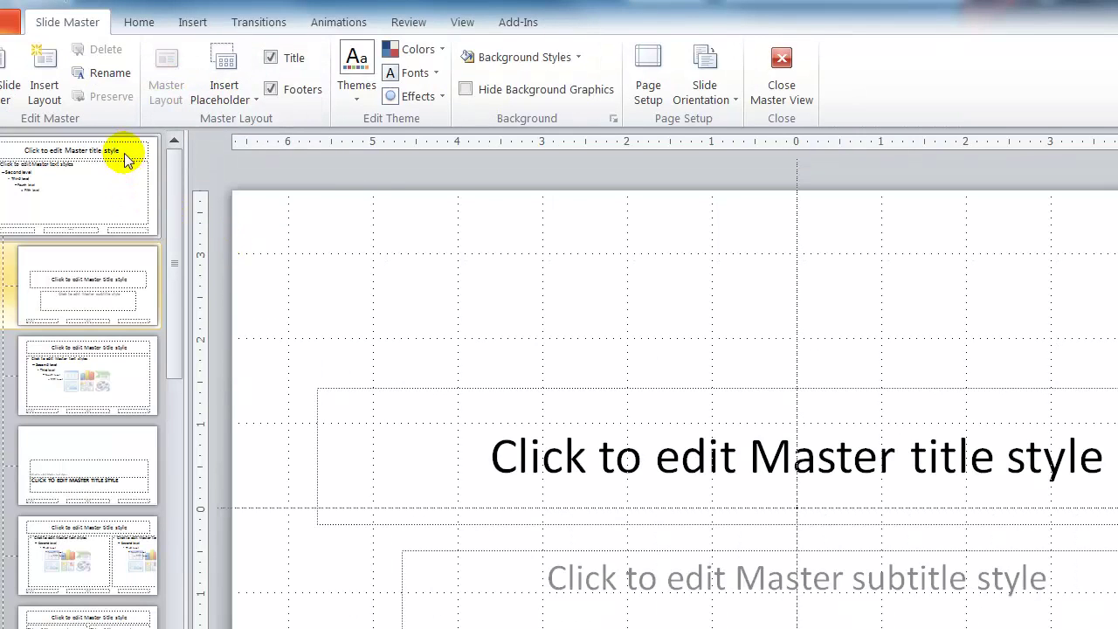
click(83, 199)
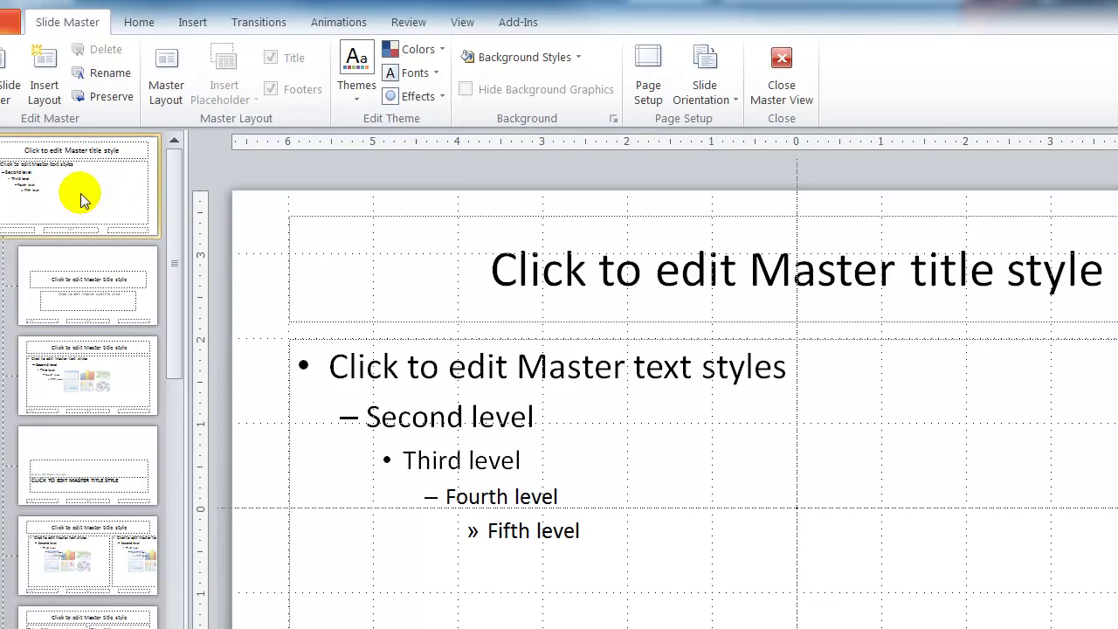
Open Format Background for the master slide and set a gradient fill
right_click(263, 227)
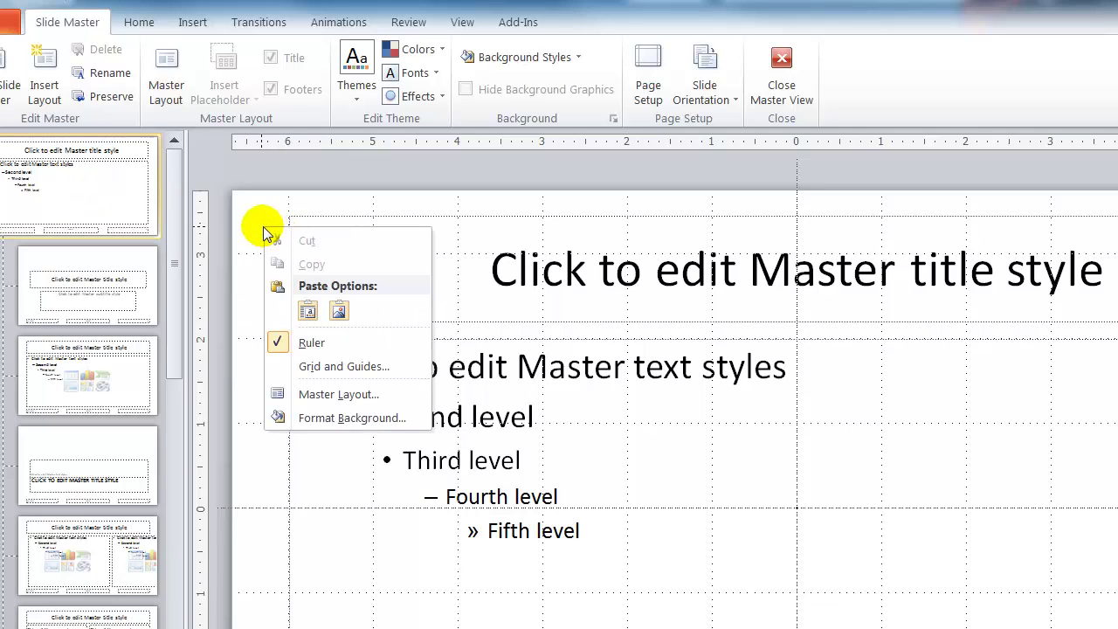
click(314, 419)
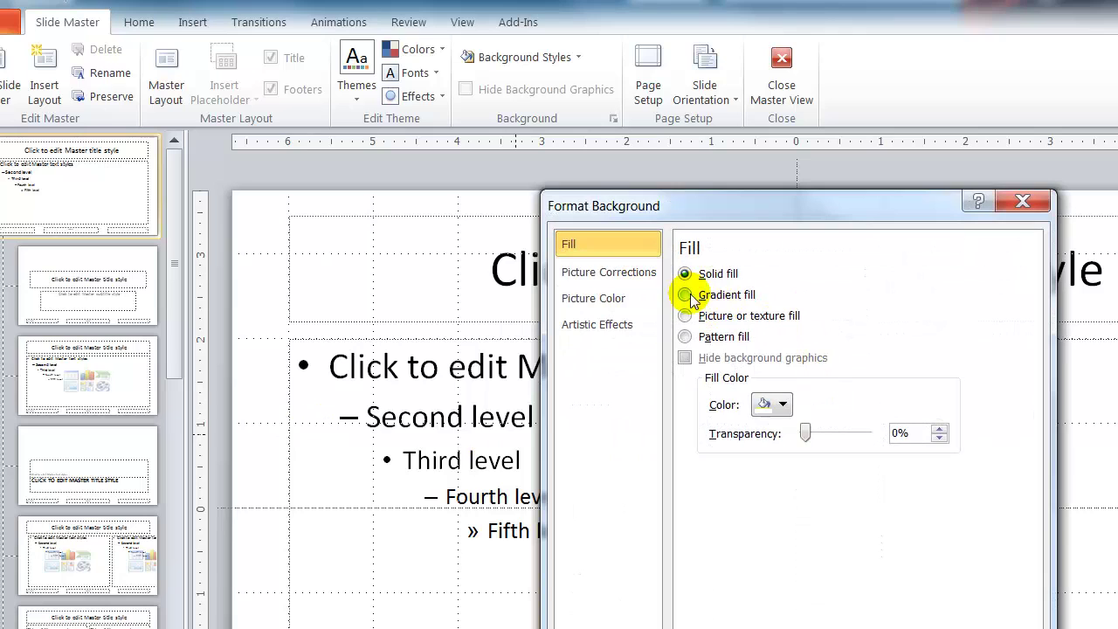
click(686, 296)
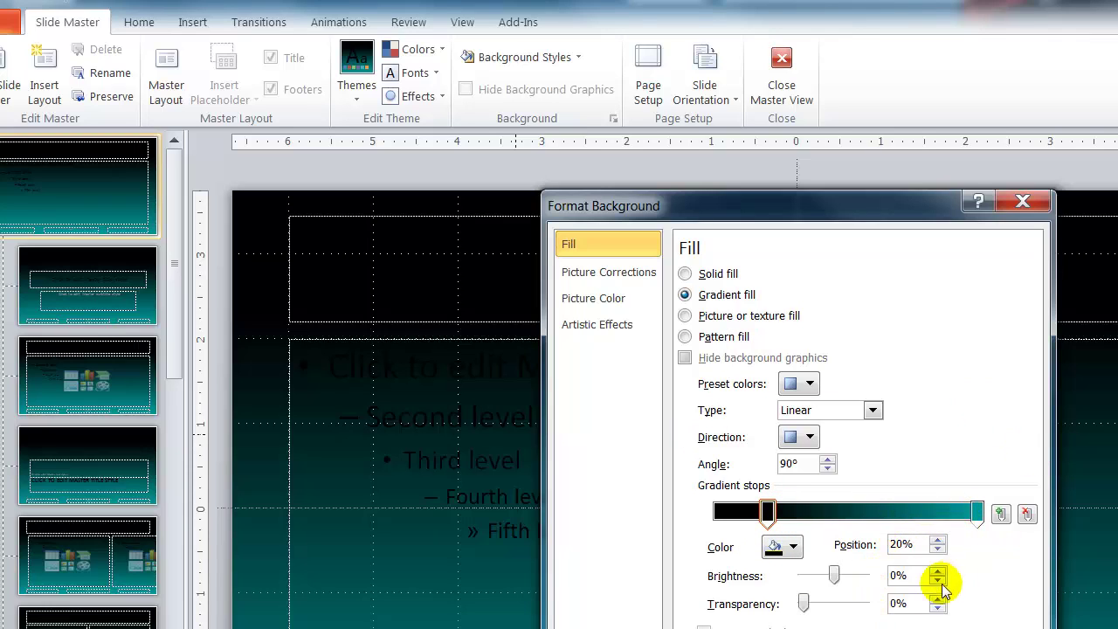
drag(769, 516, 717, 511)
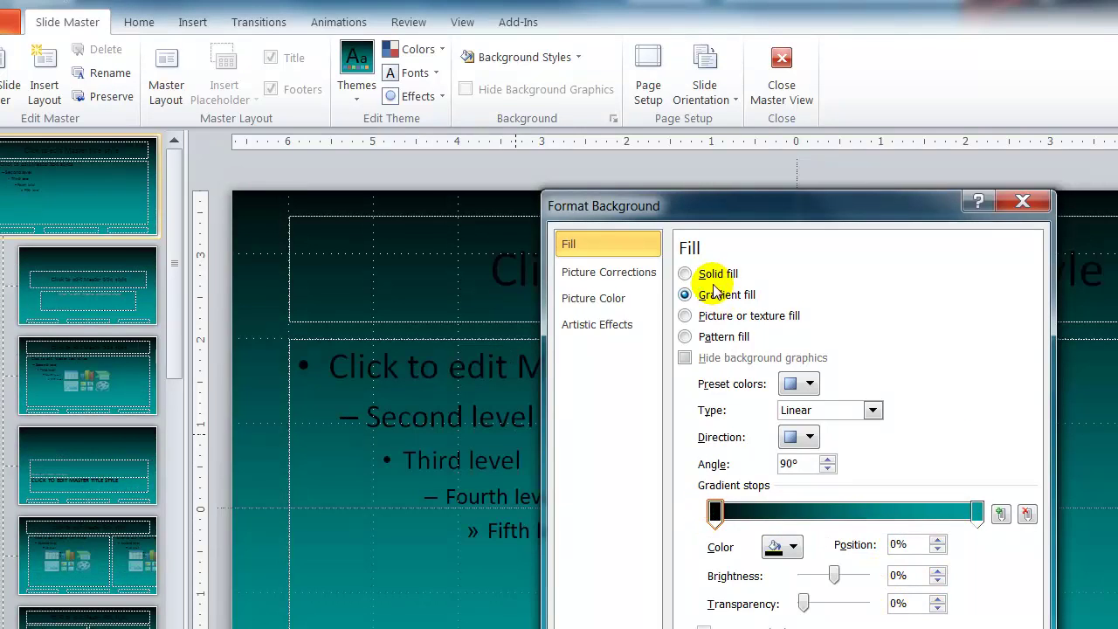
click(688, 273)
click(769, 404)
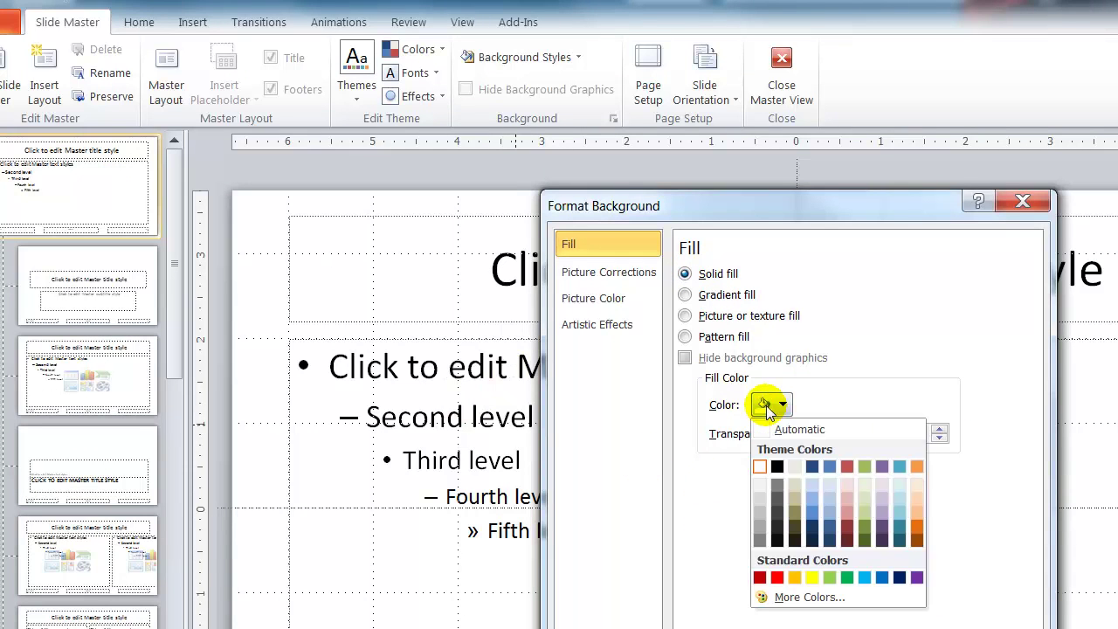
click(813, 470)
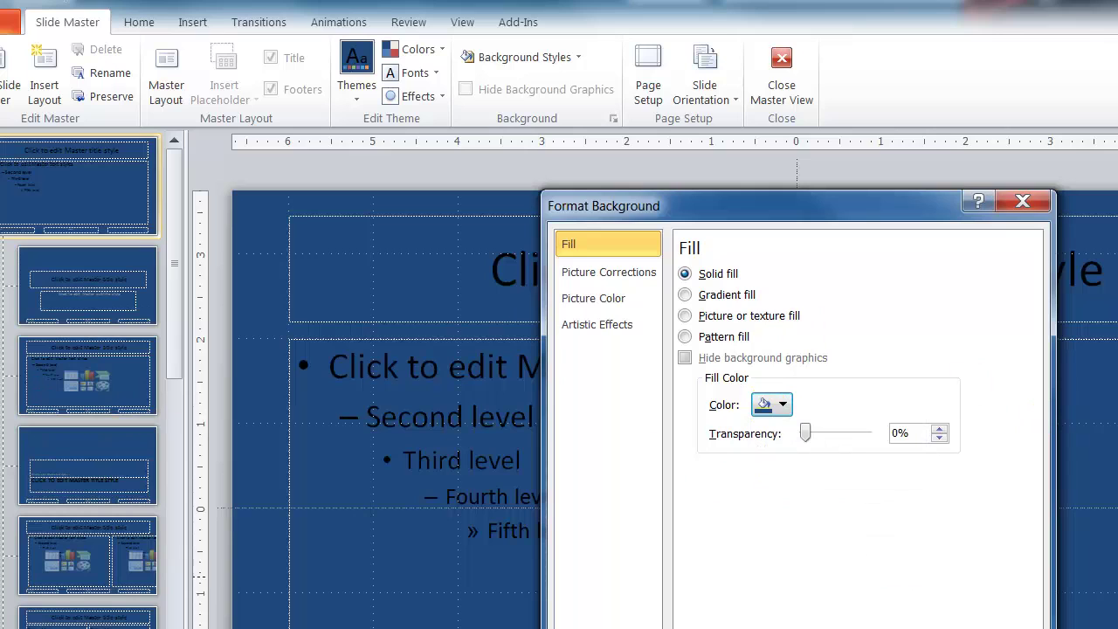
click(697, 298)
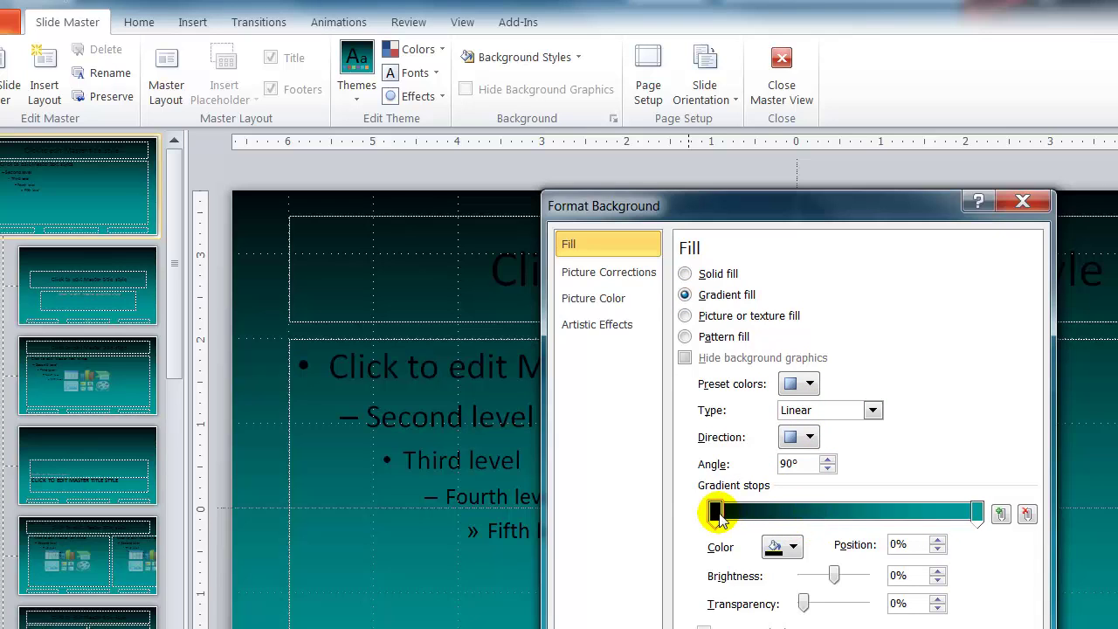
Make the first gradient stop black and the end stop teal RGB 0, 153, 153
click(794, 548)
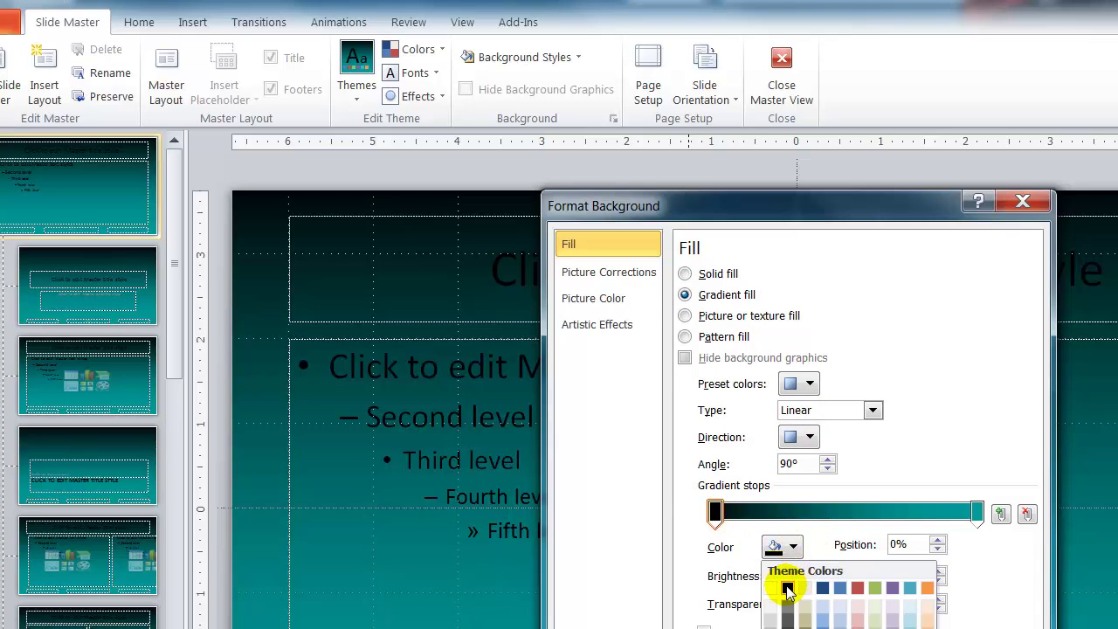
click(784, 589)
click(976, 512)
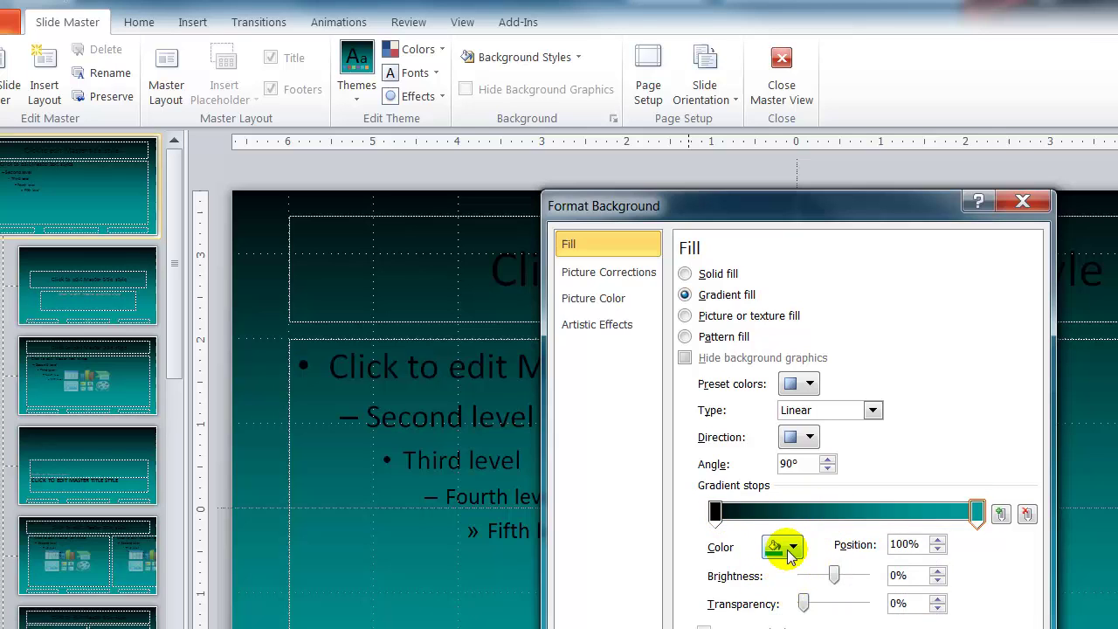
click(791, 548)
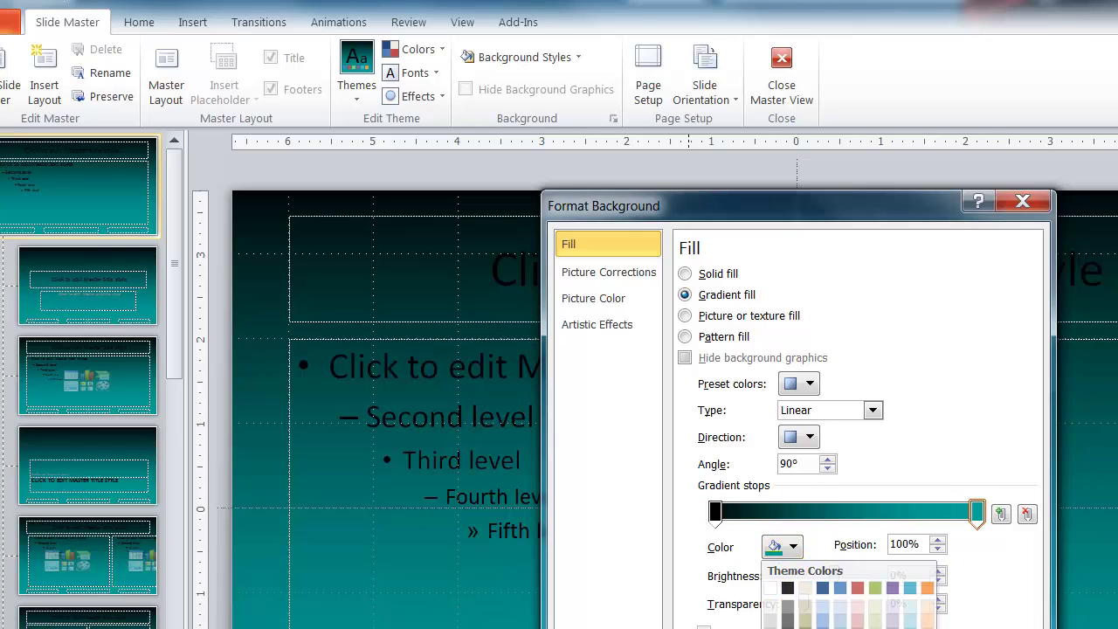
click(789, 622)
click(750, 273)
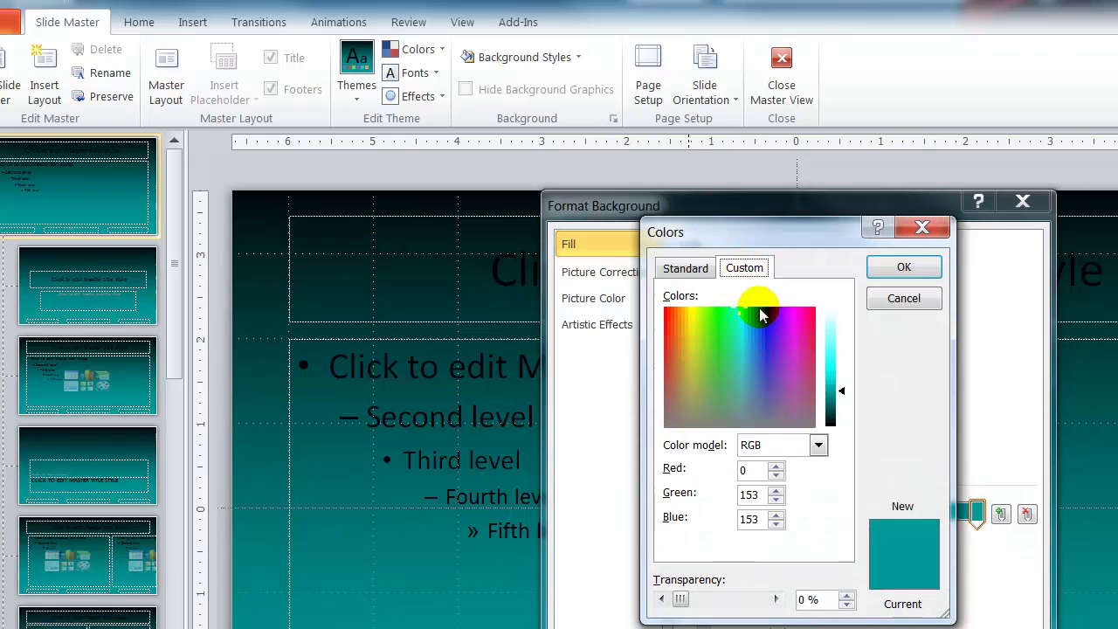
double_click(750, 495)
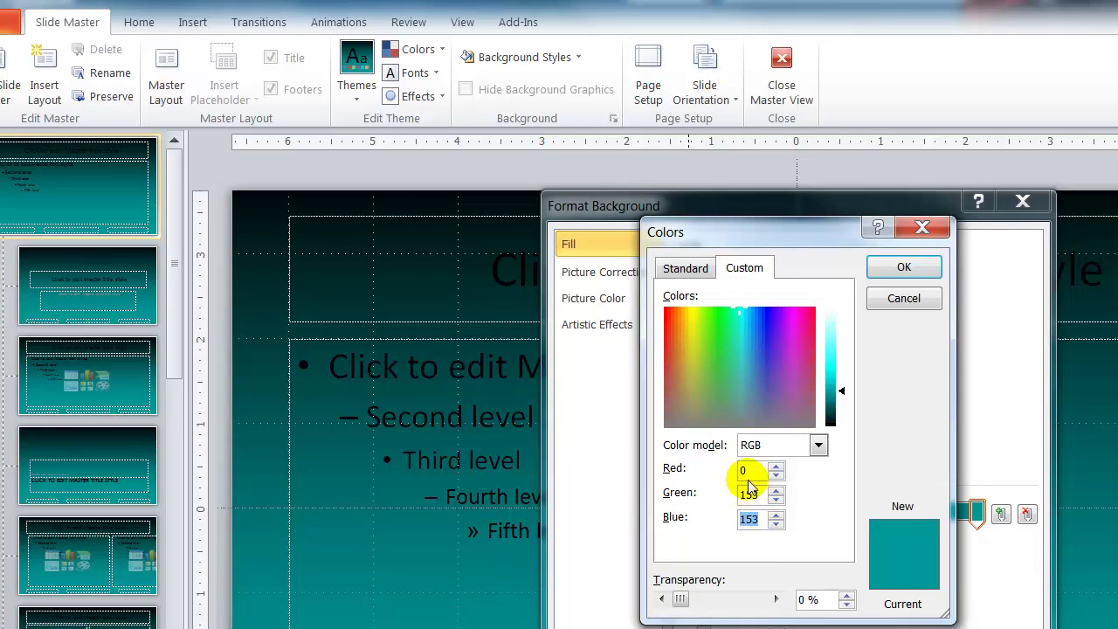
click(905, 270)
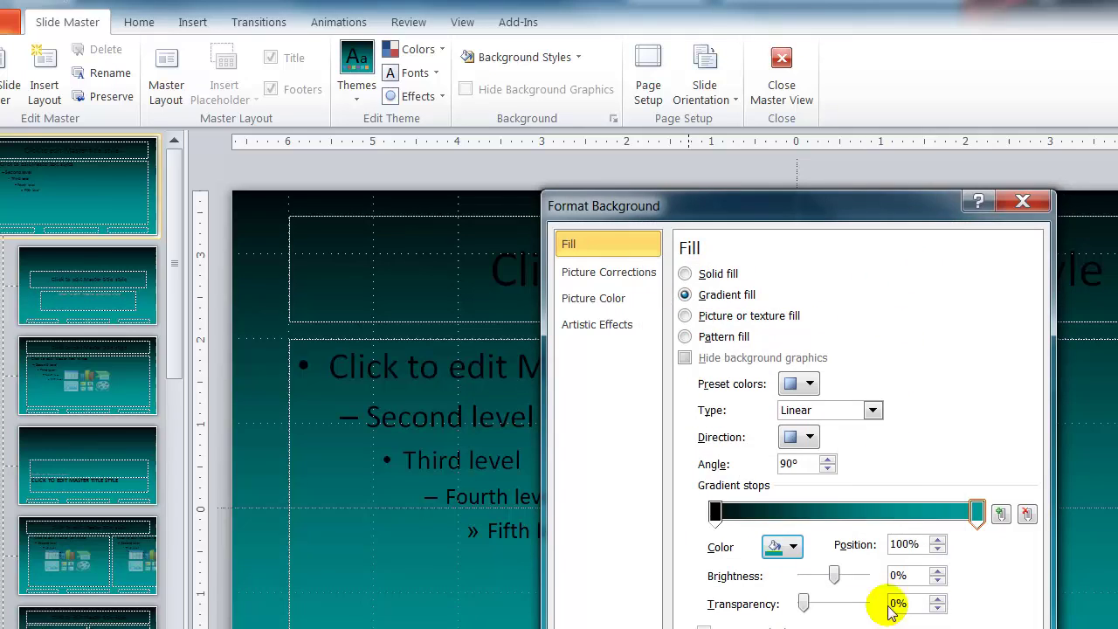
Move the black stop to the 20% position and close the settings
drag(714, 514, 766, 516)
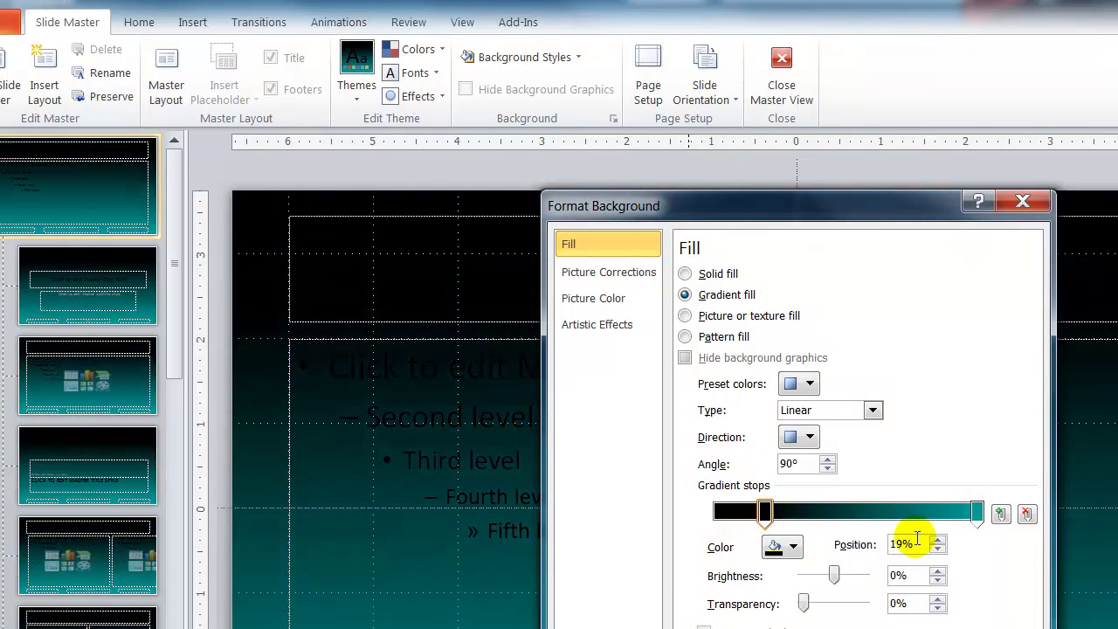
text(0)
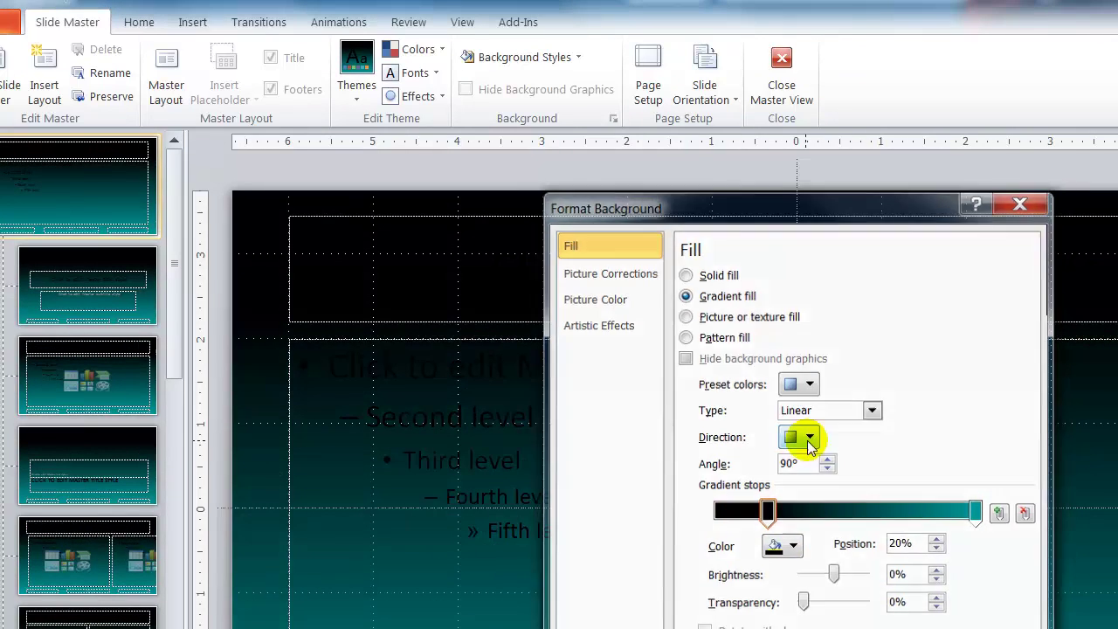
key(Escape)
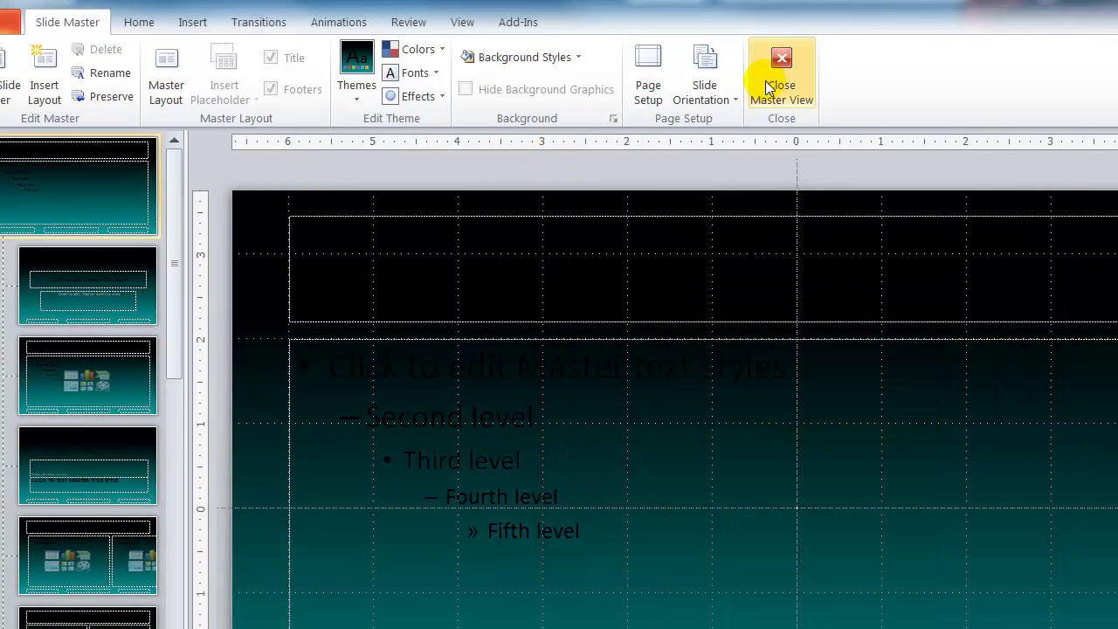
Return from the master to the slide and draw a text box near the top
click(782, 59)
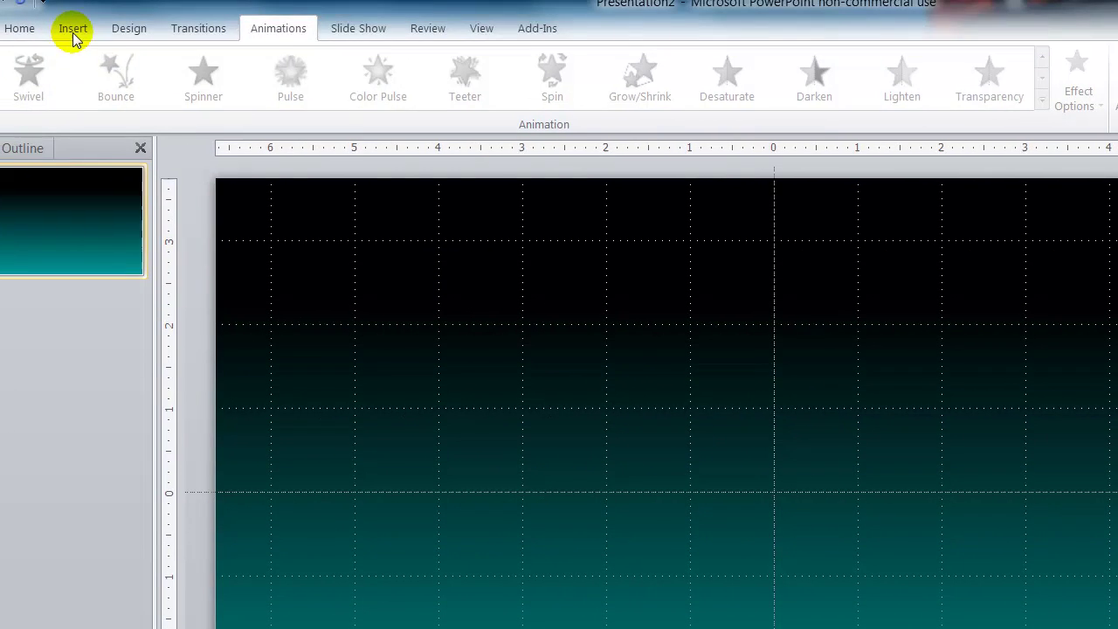
click(72, 29)
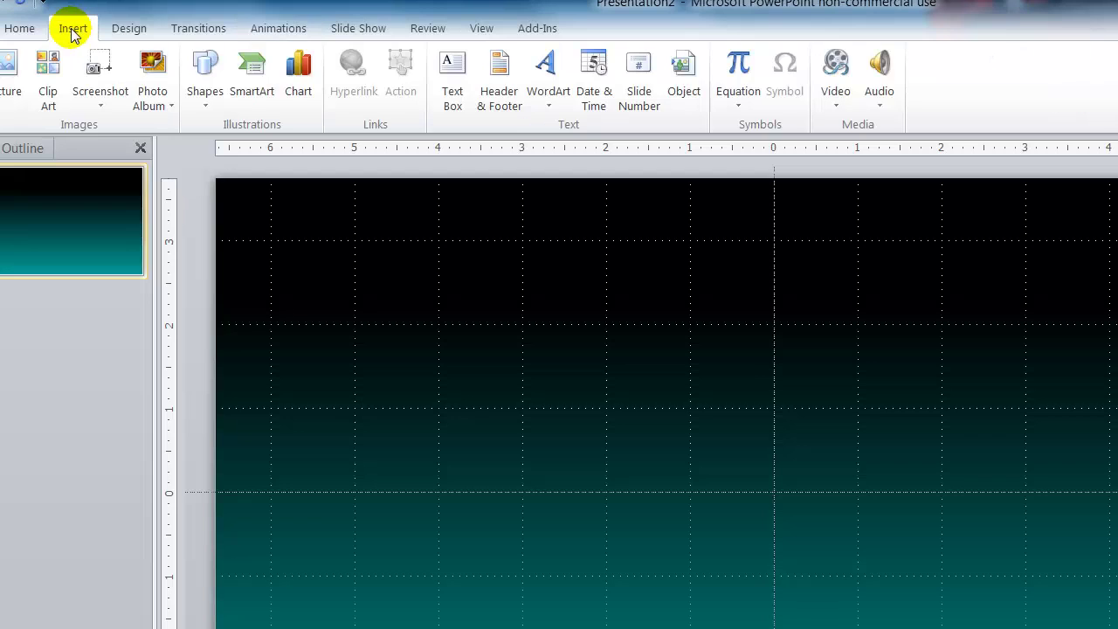
click(451, 96)
drag(353, 259, 425, 320)
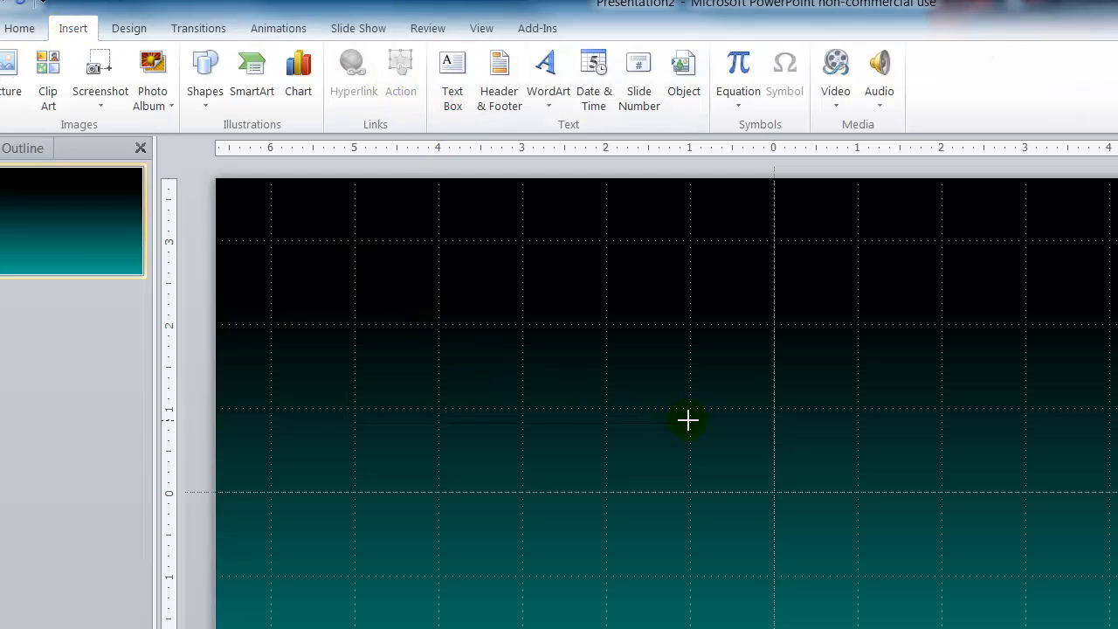
drag(660, 415, 246, 217)
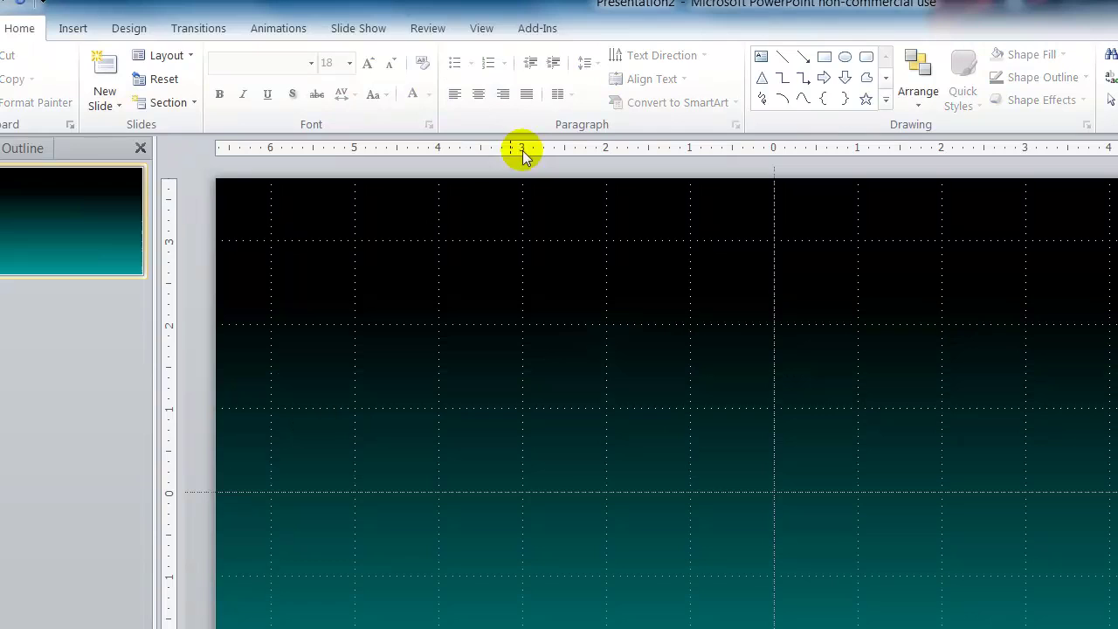
click(73, 28)
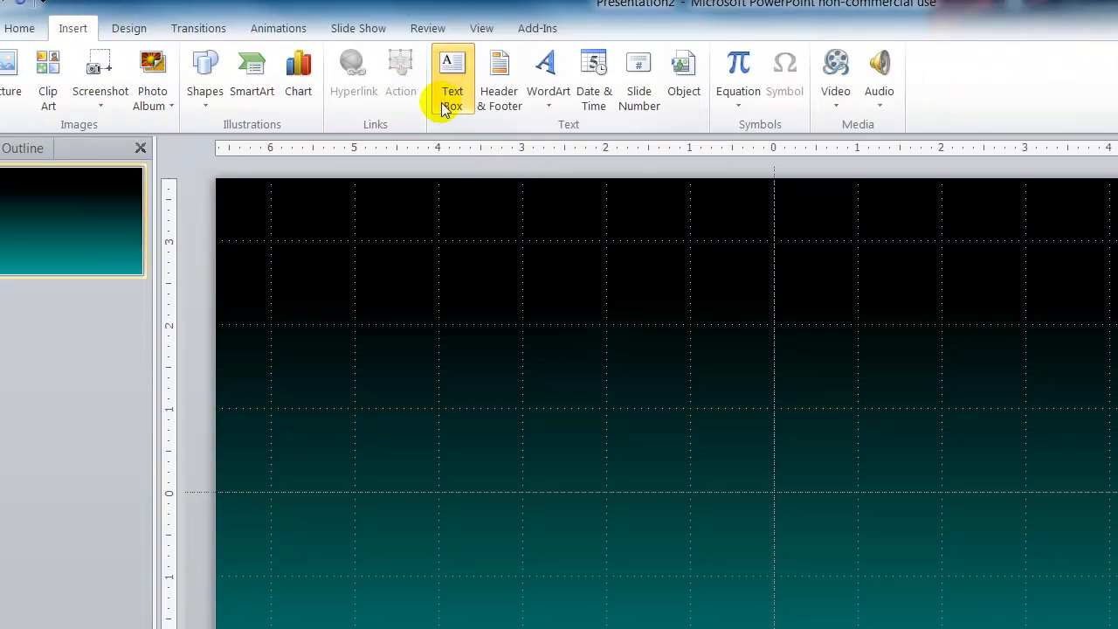
click(451, 97)
drag(405, 245, 440, 277)
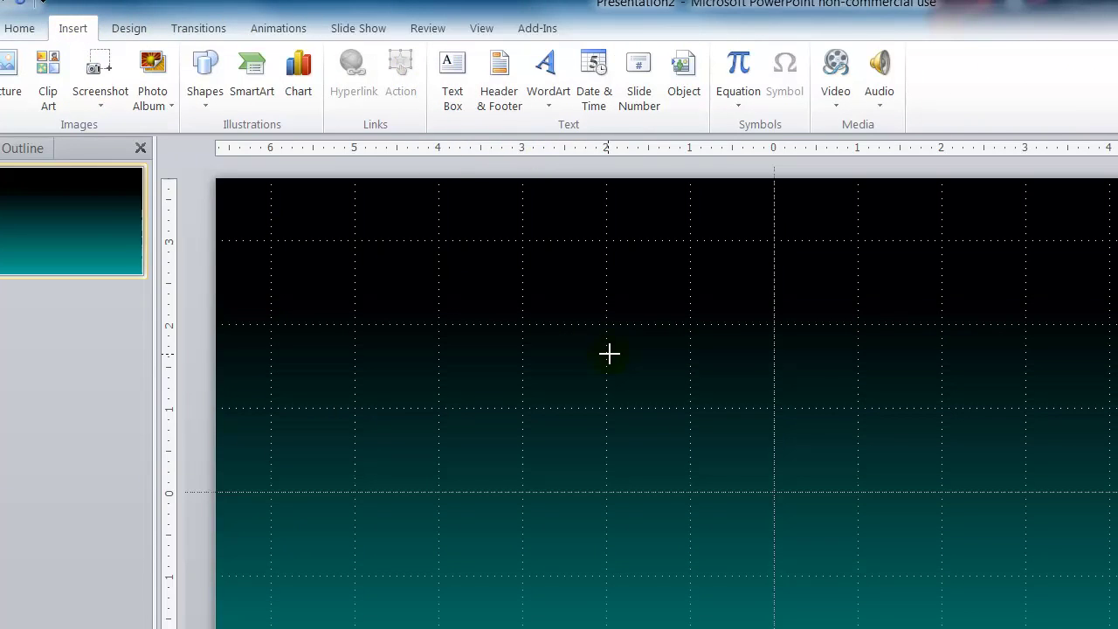
drag(609, 353, 609, 350)
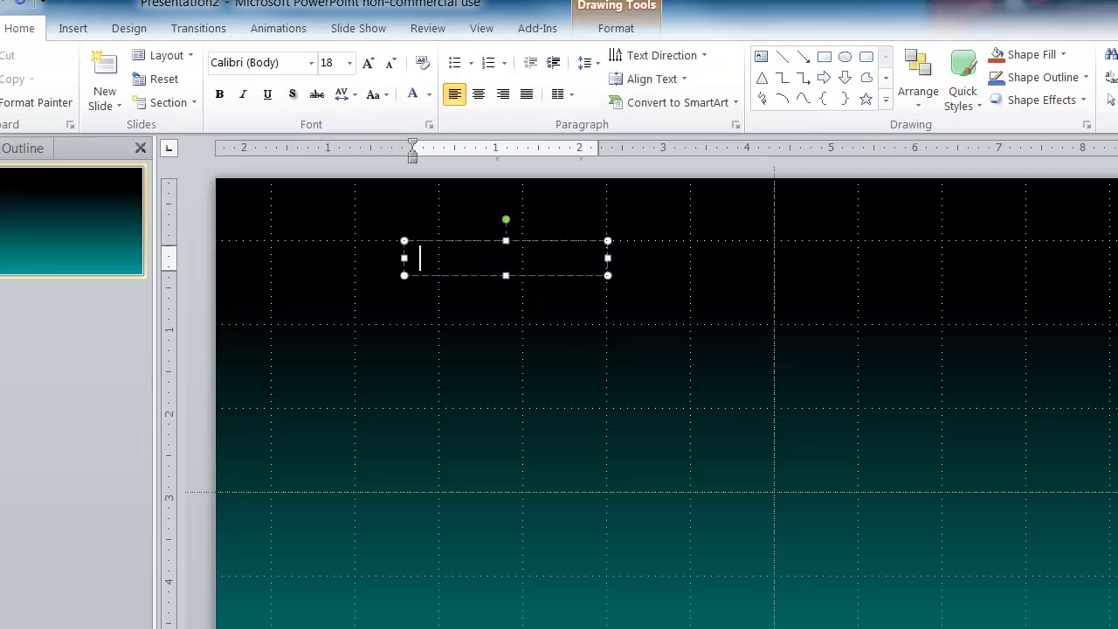
Format the text box as white, 60-point Echinos Park Script
click(429, 94)
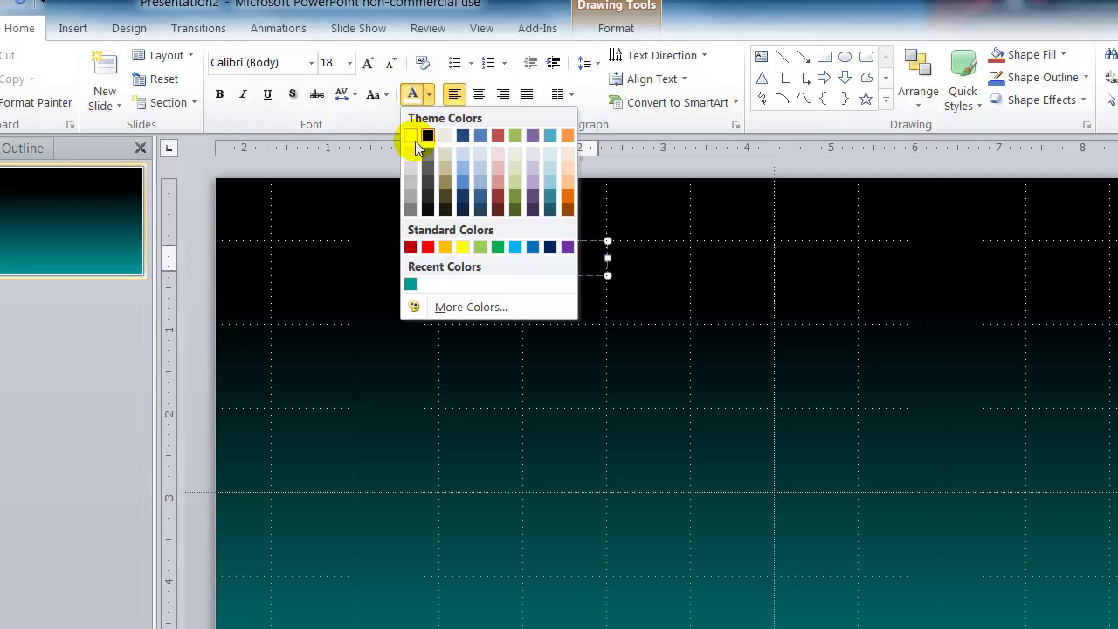
click(409, 138)
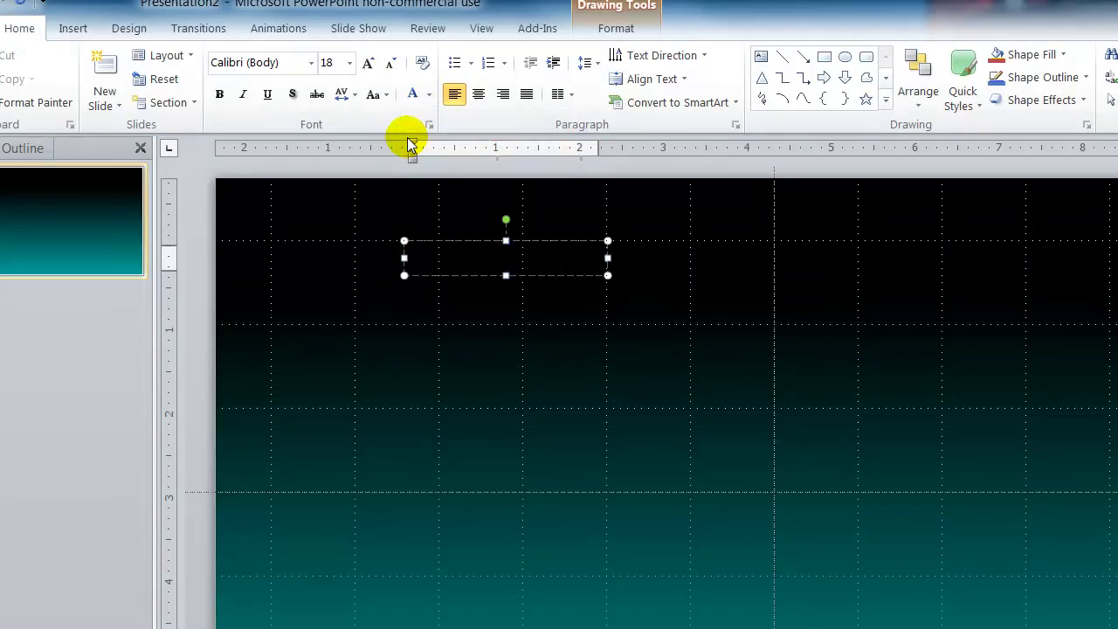
click(459, 262)
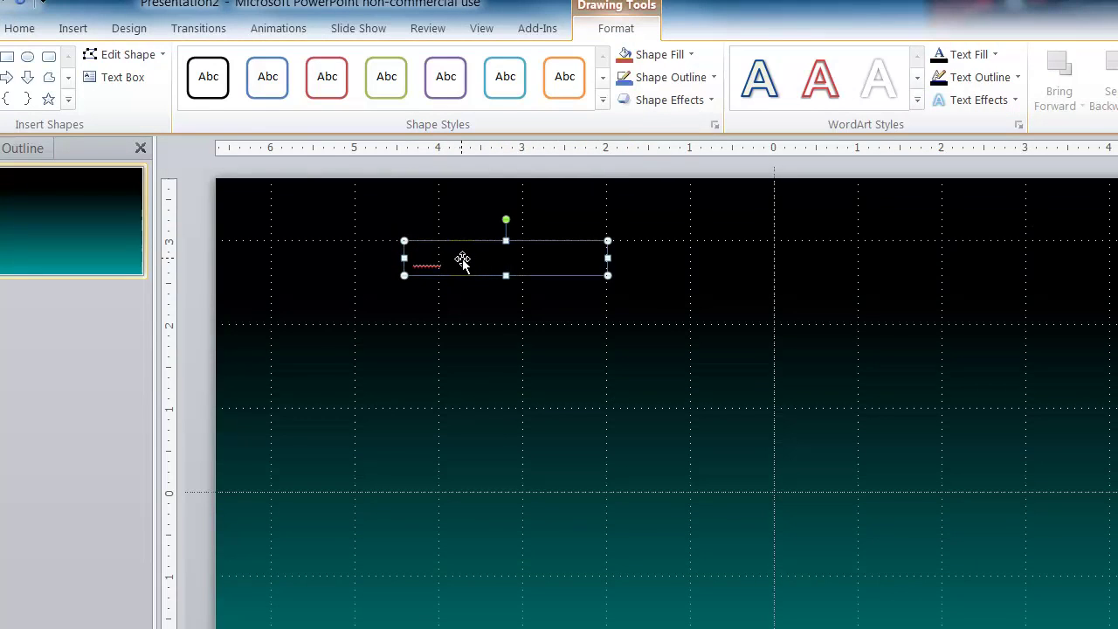
click(31, 31)
click(349, 63)
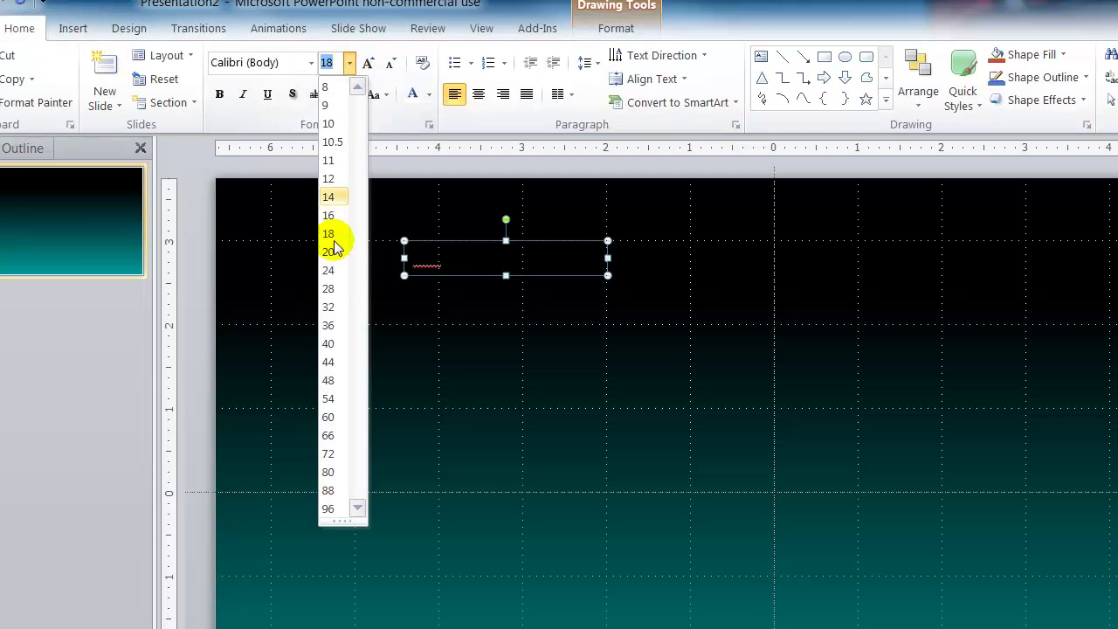
click(328, 417)
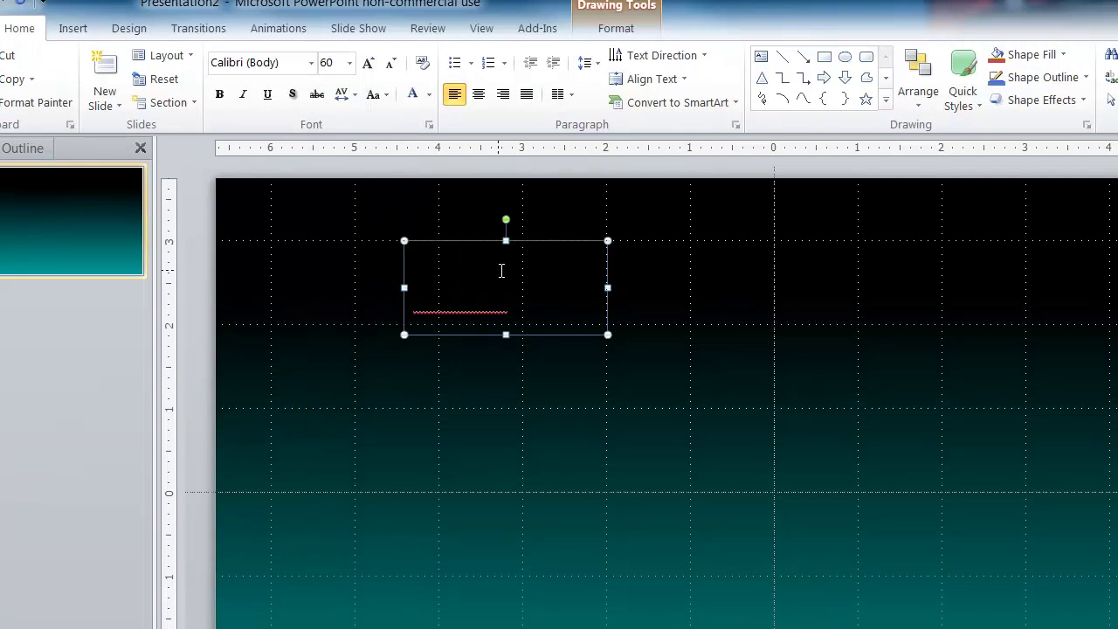
drag(502, 271, 392, 268)
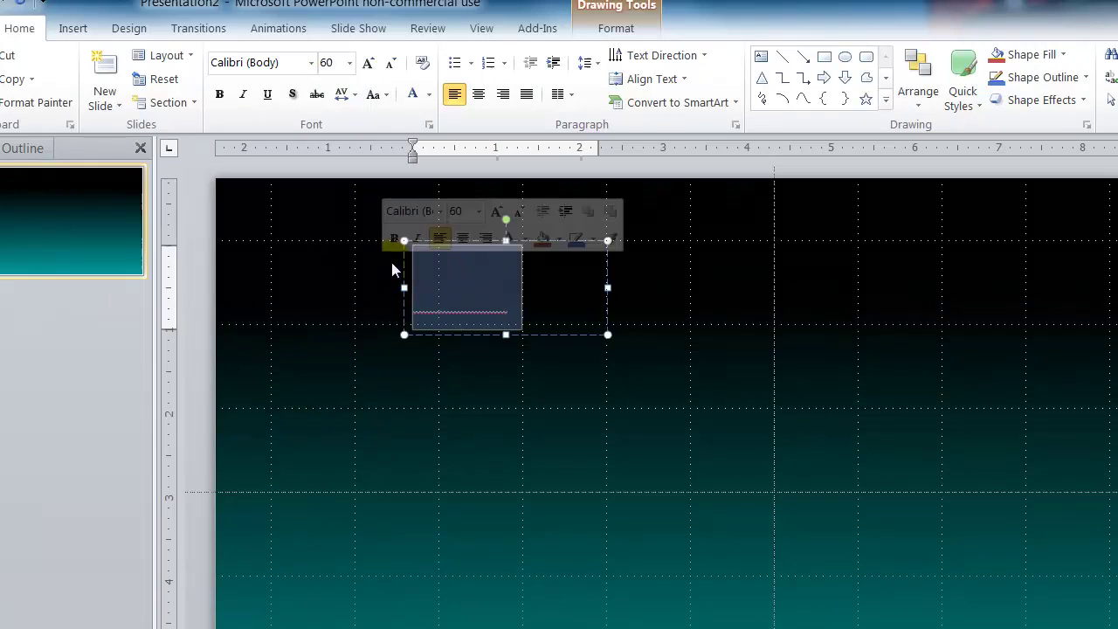
click(429, 97)
click(410, 134)
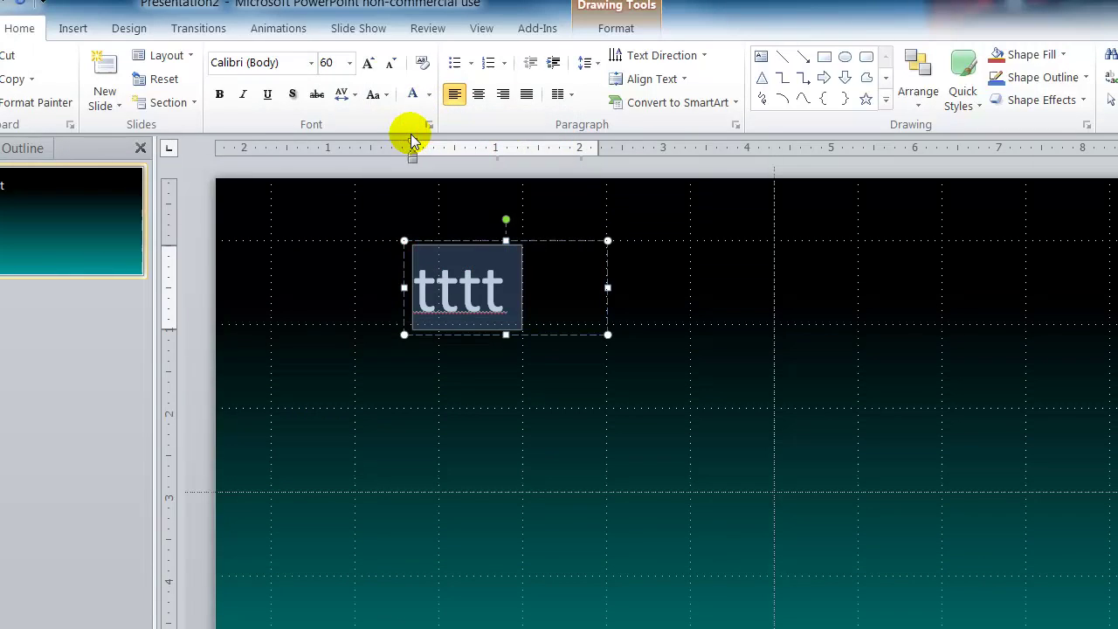
click(311, 63)
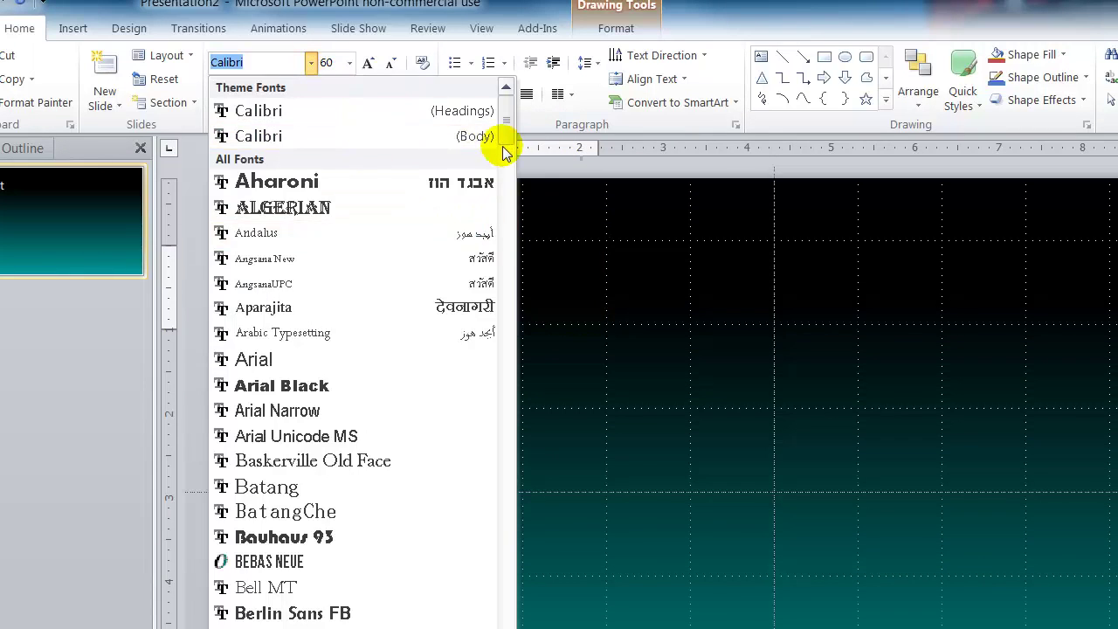
drag(503, 153, 513, 276)
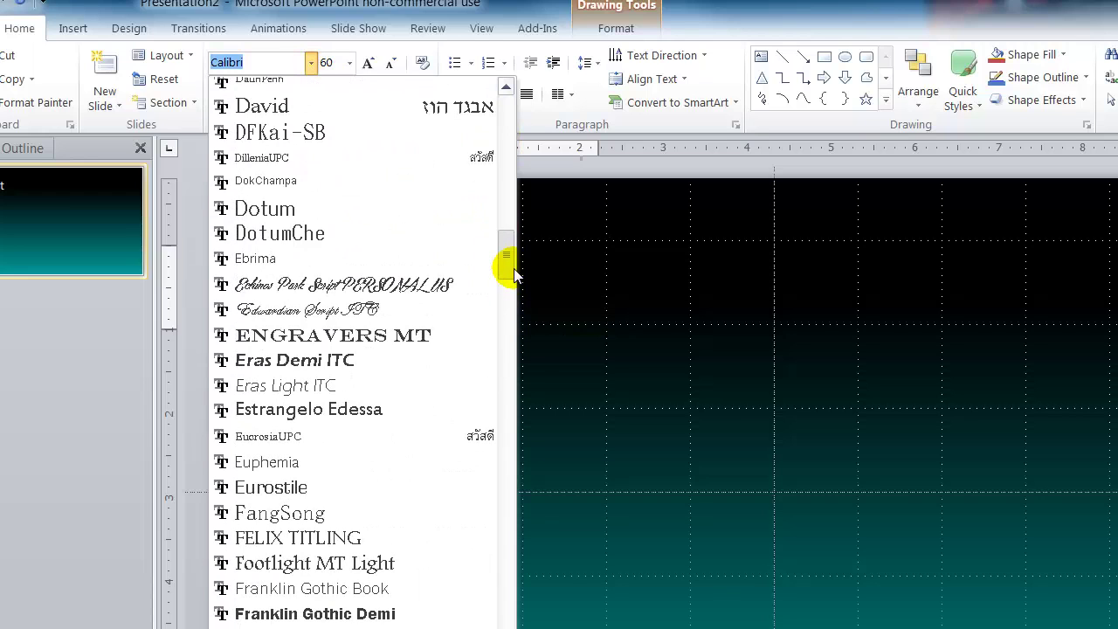
click(485, 285)
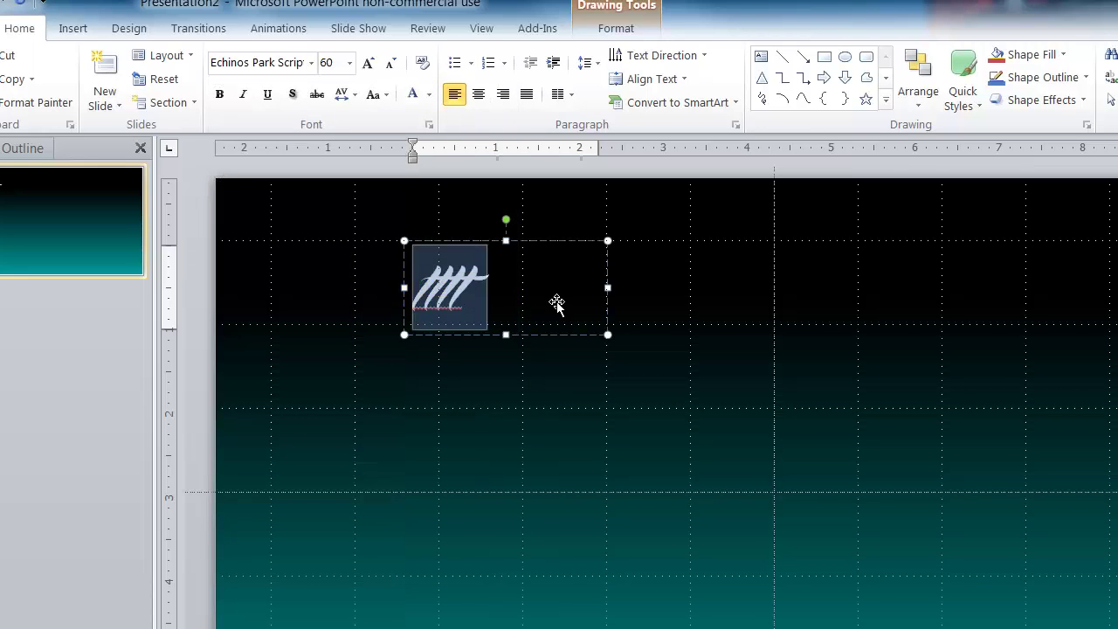
Widen the box, type 'Please Share... Thanks!' and centre-align it
drag(608, 287, 841, 288)
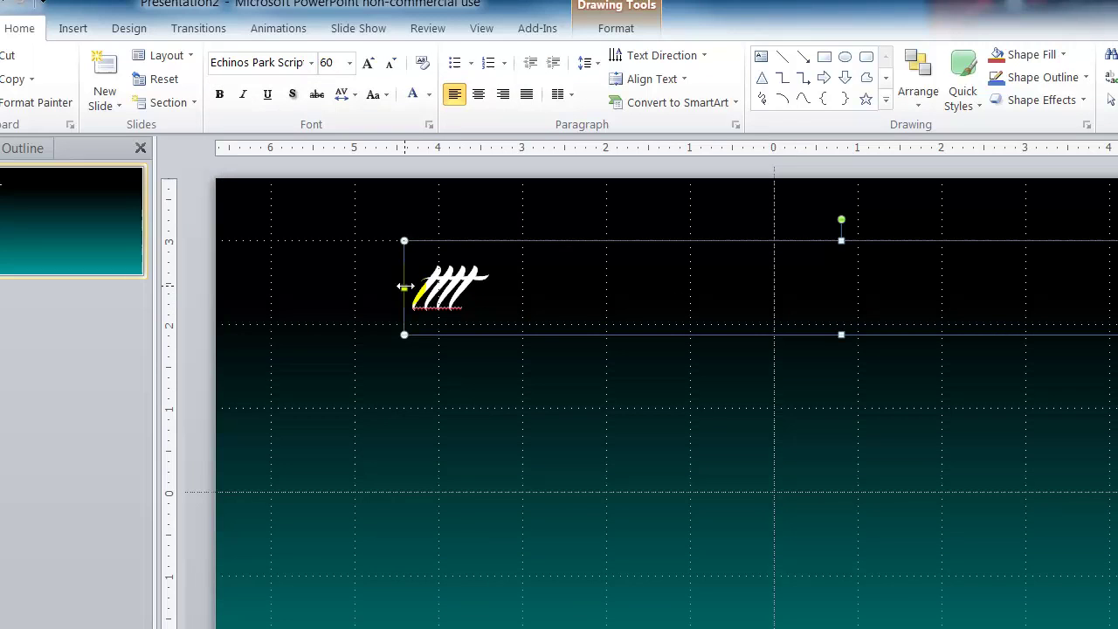
drag(395, 286, 265, 288)
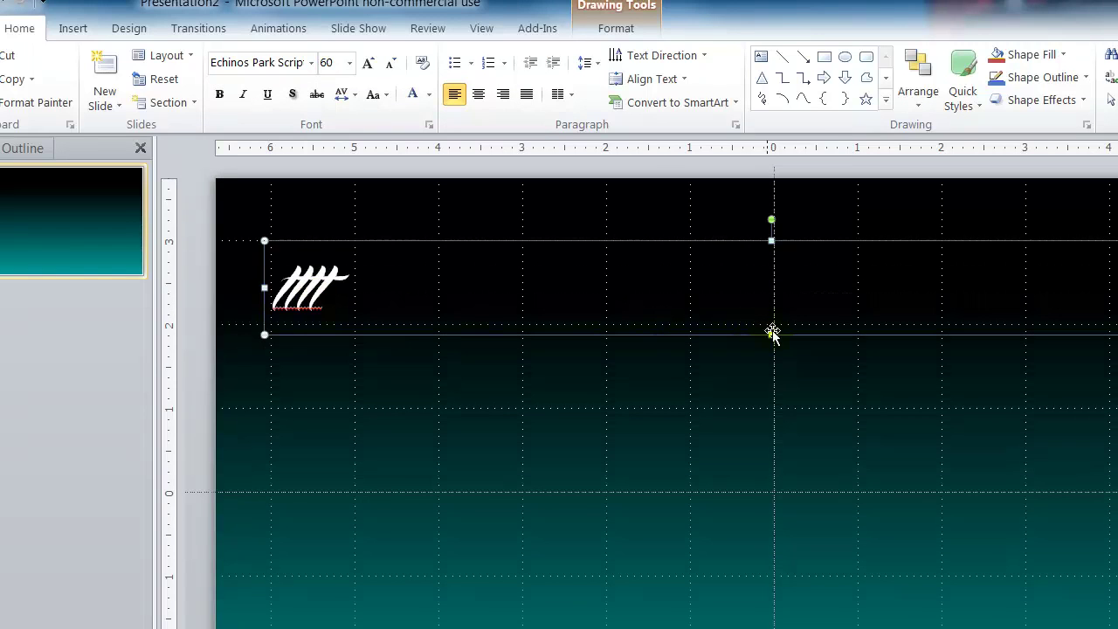
drag(772, 334, 777, 494)
click(308, 281)
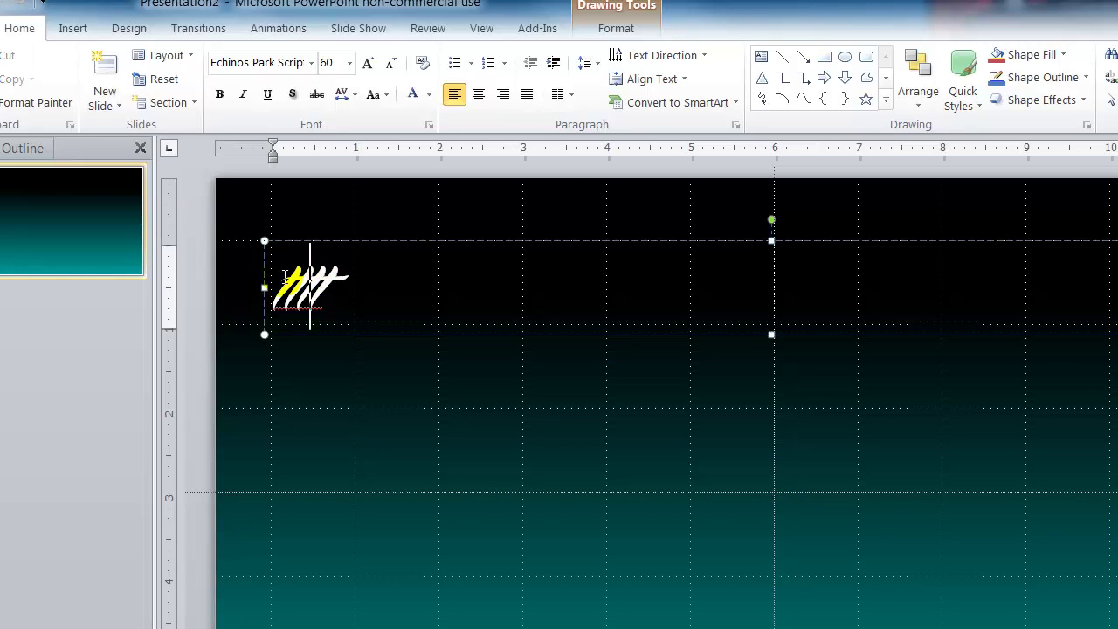
double_click(420, 291)
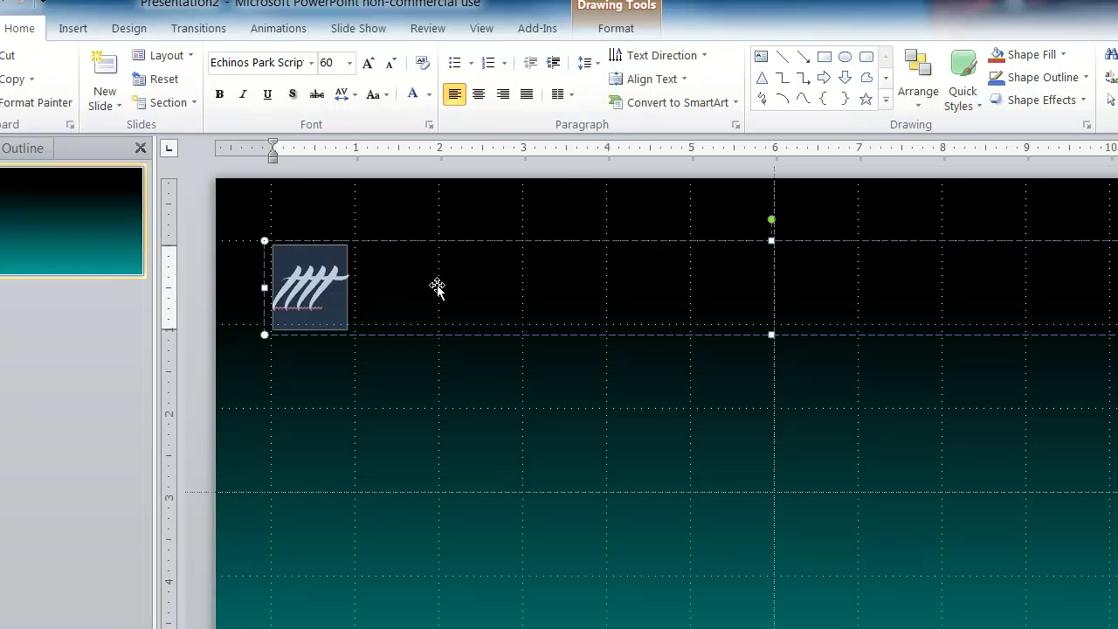
text(Please Share.)
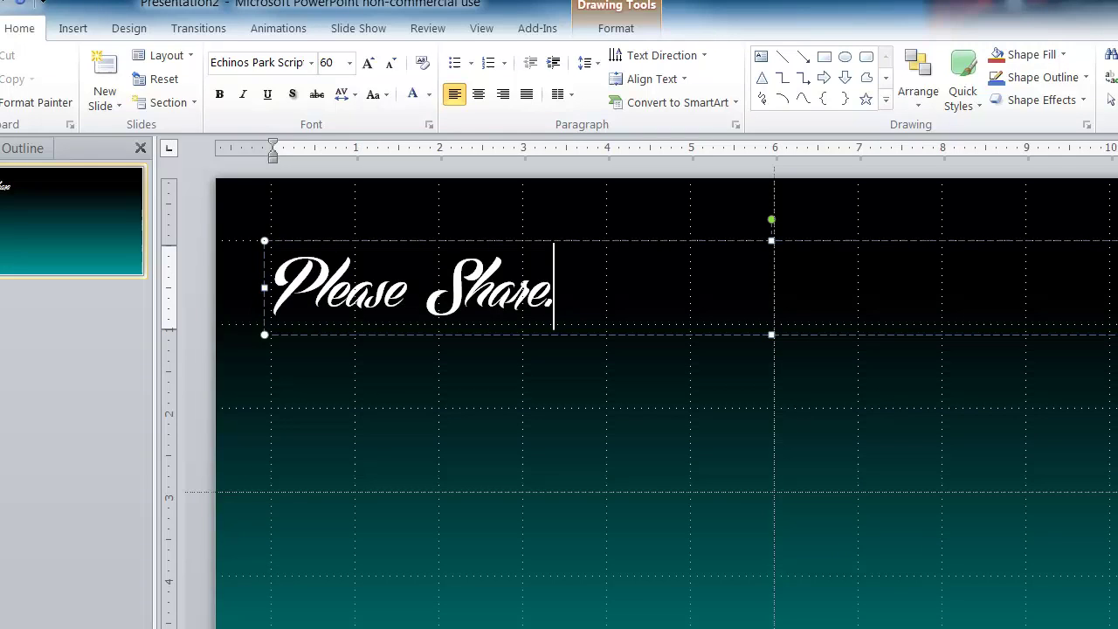
text(.. Thanks!)
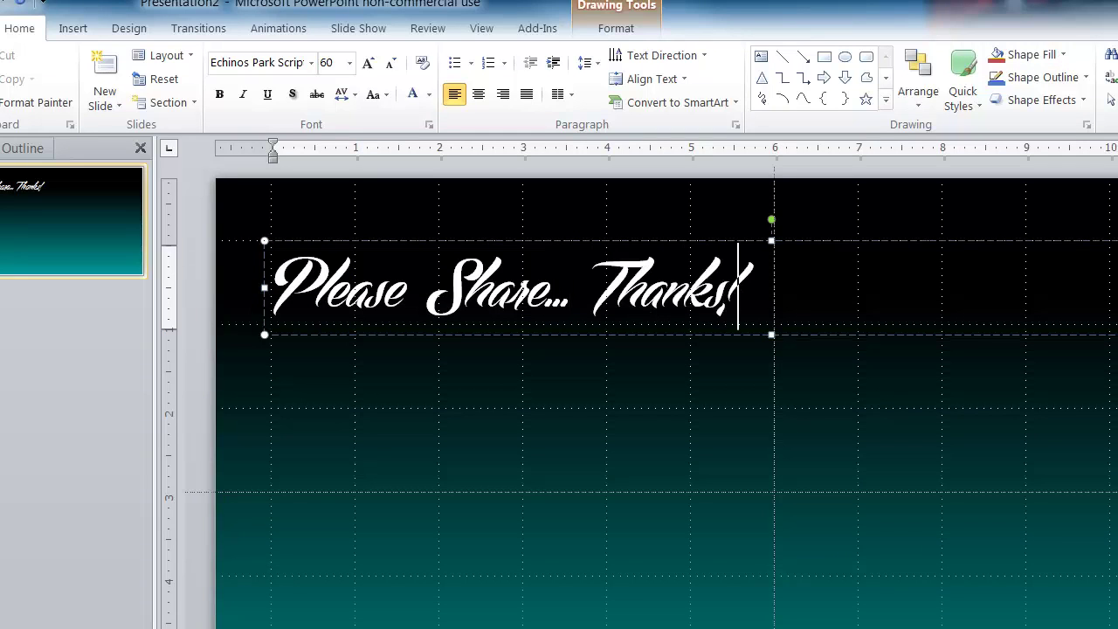
key(ctrl+a)
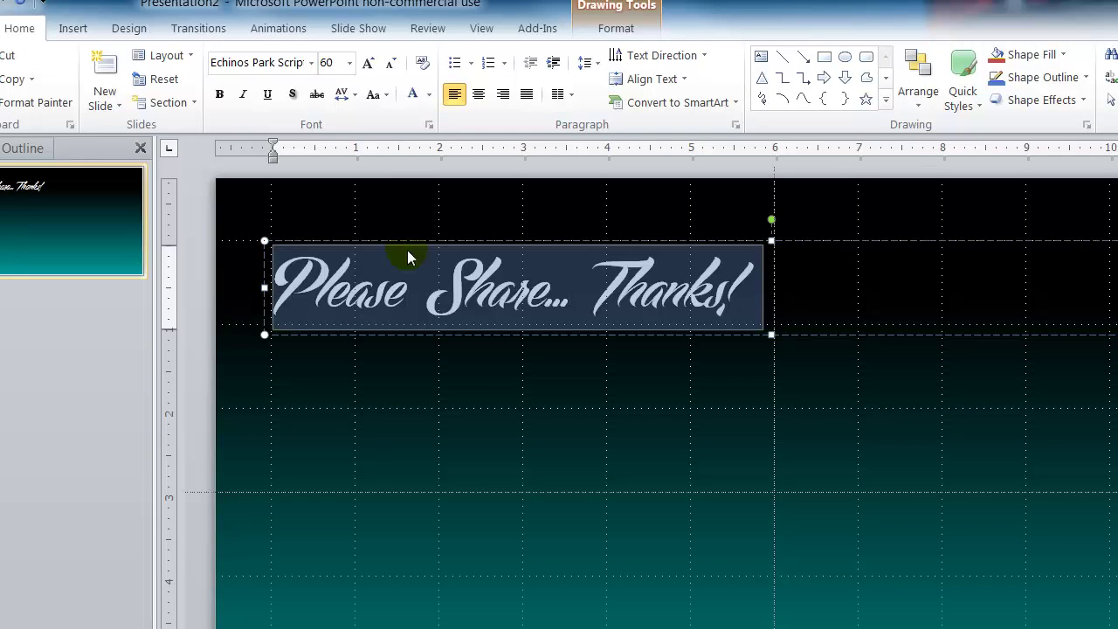
click(479, 94)
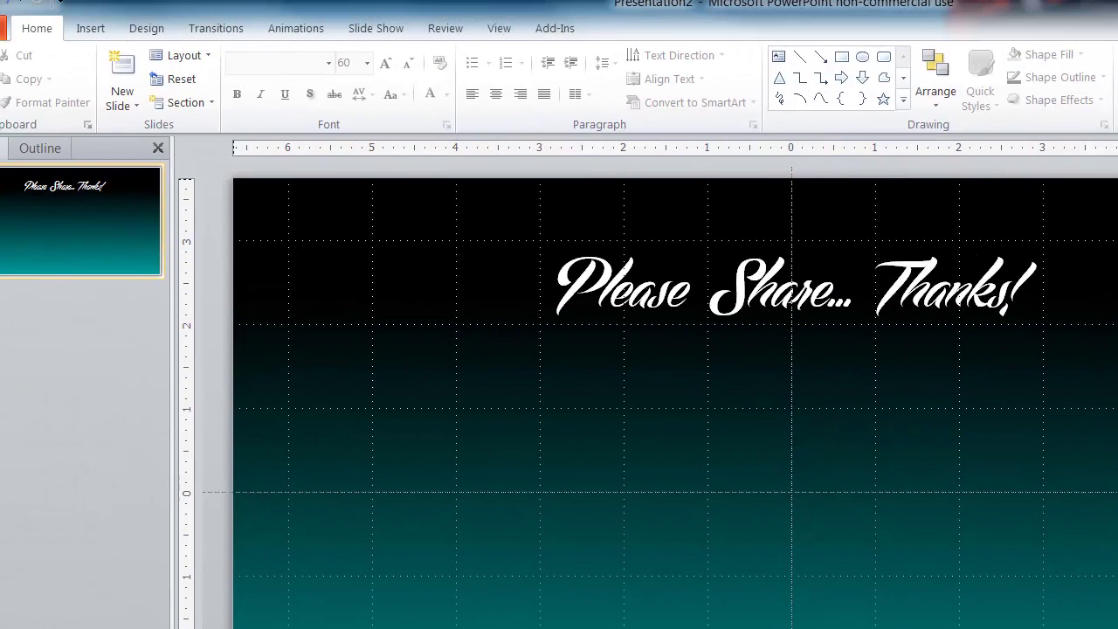
Insert facebook.png, google-plus.png and twitter.png from Vector Social Media Icons\PNG\32px
click(90, 30)
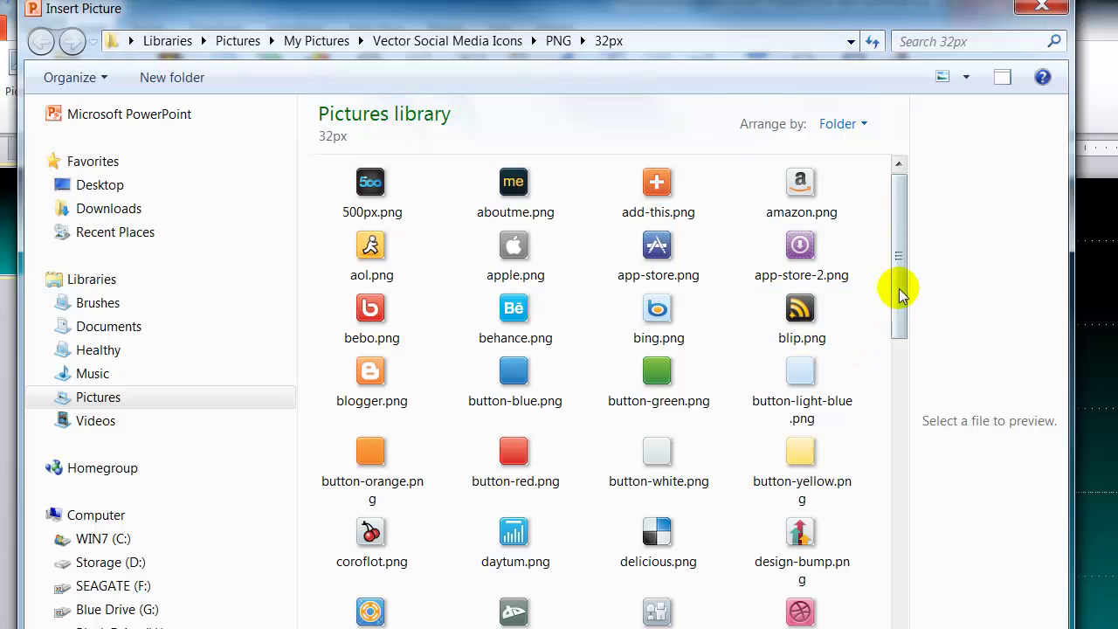
drag(901, 294, 906, 385)
click(661, 415)
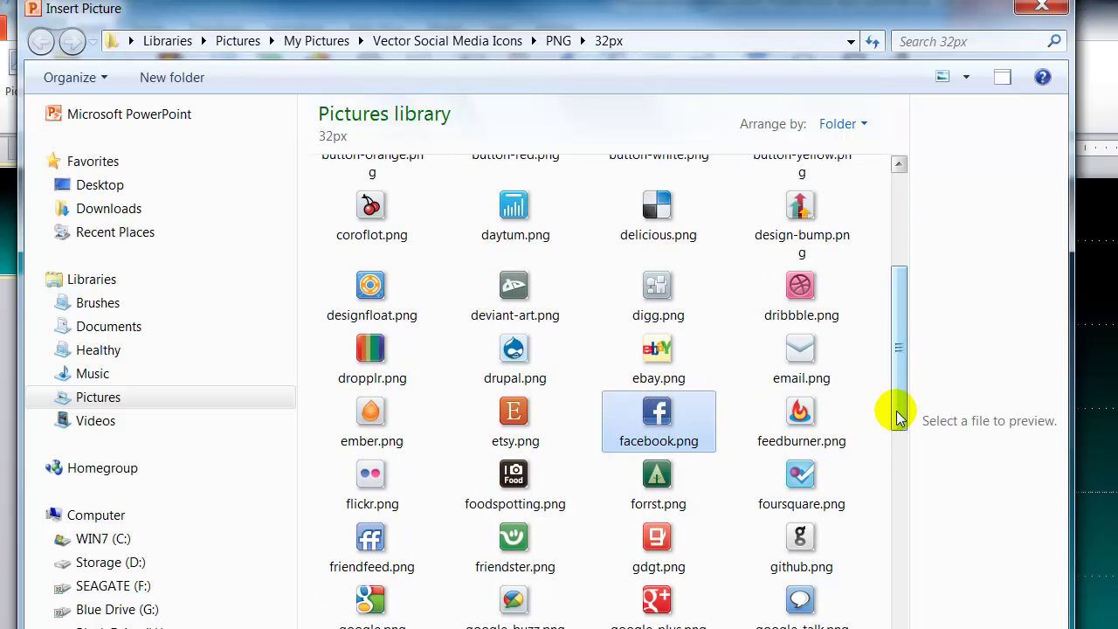
drag(903, 414, 900, 470)
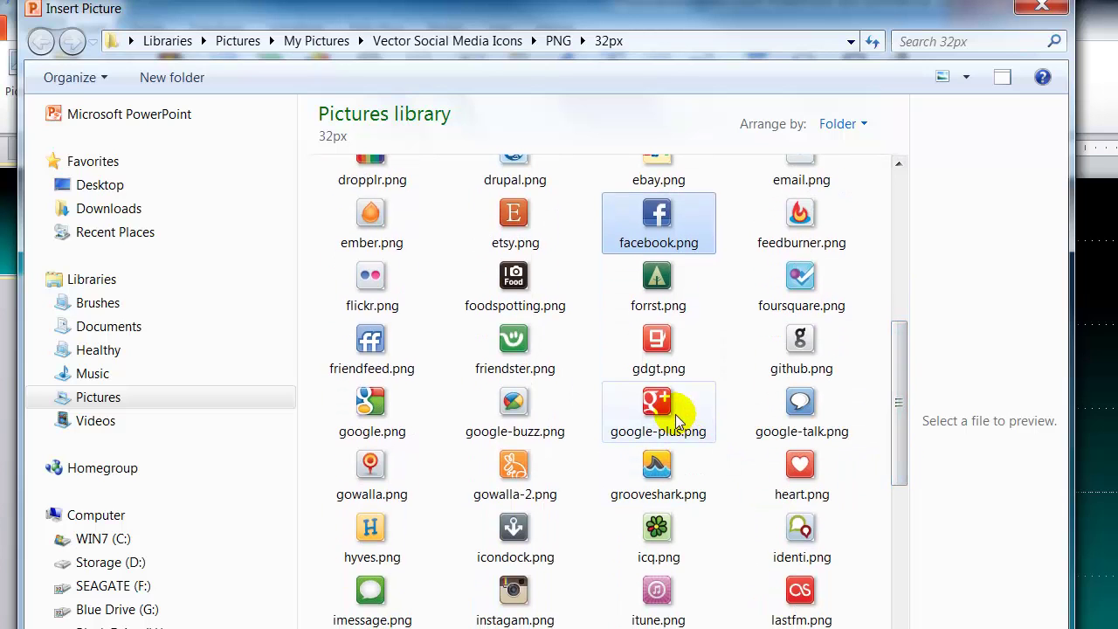
ctrl+click(680, 418)
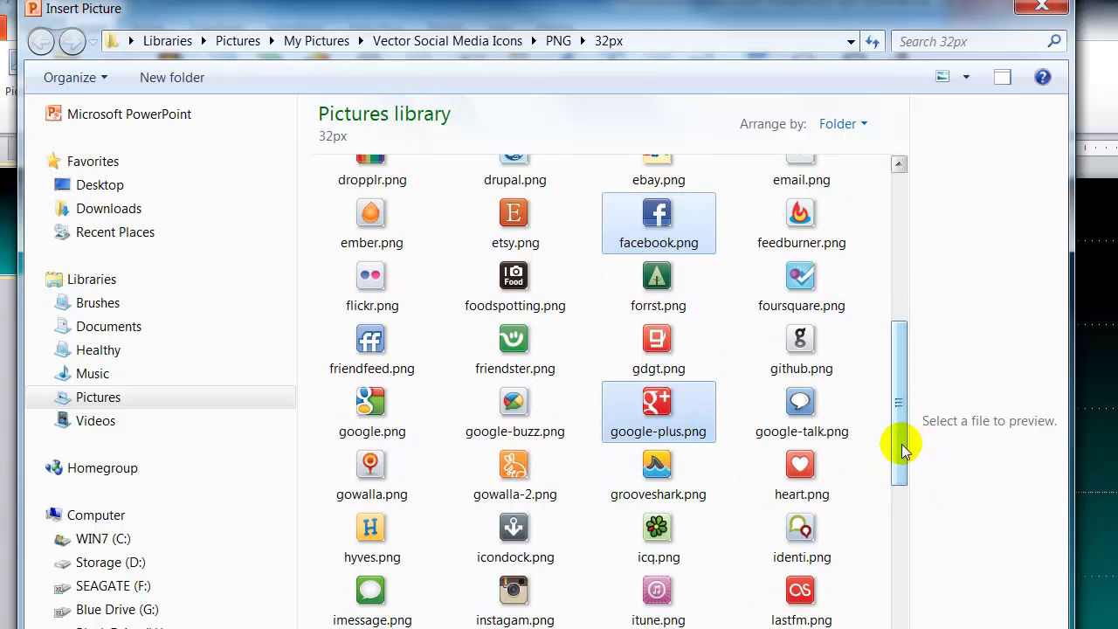
drag(903, 444, 887, 625)
ctrl+click(532, 603)
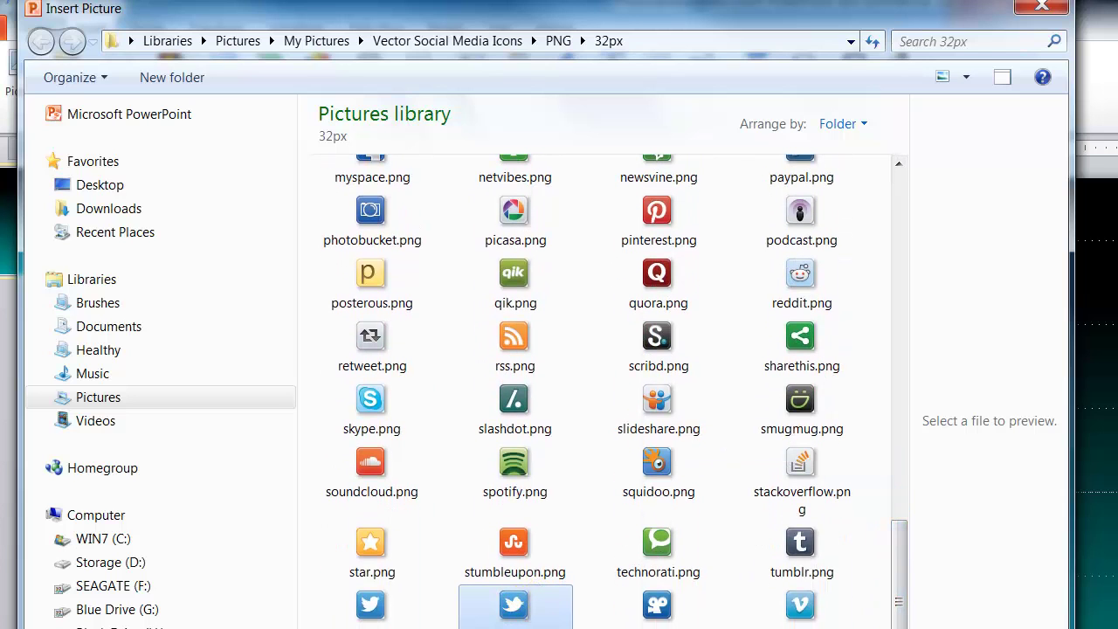
key(Return)
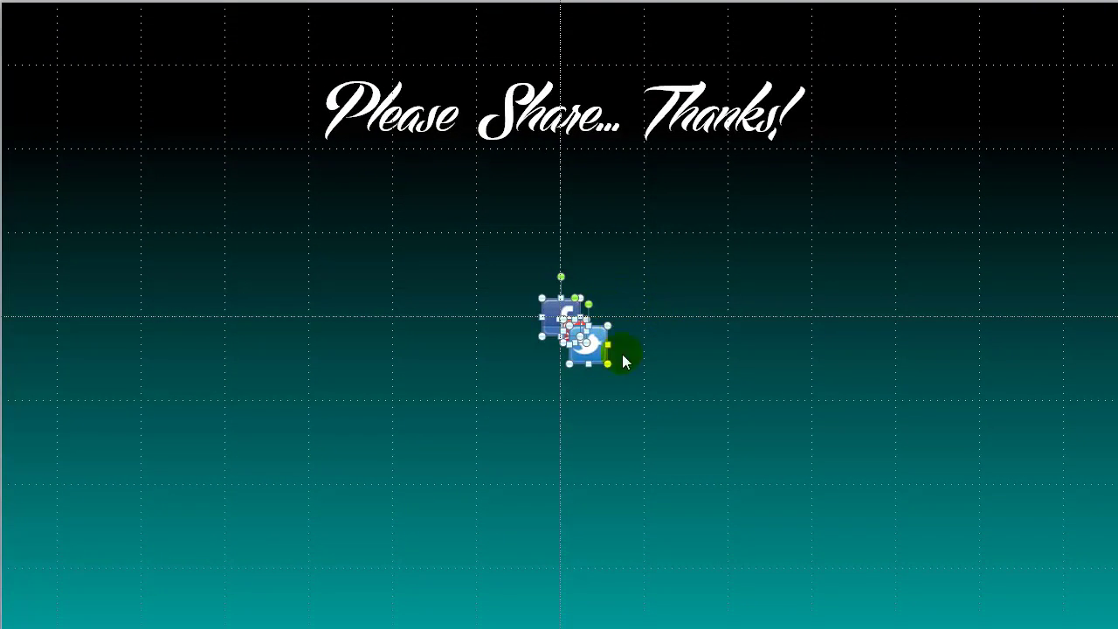
Spread the stacked icons apart, with Facebook on the left and Twitter on the right
click(626, 377)
drag(599, 350, 682, 335)
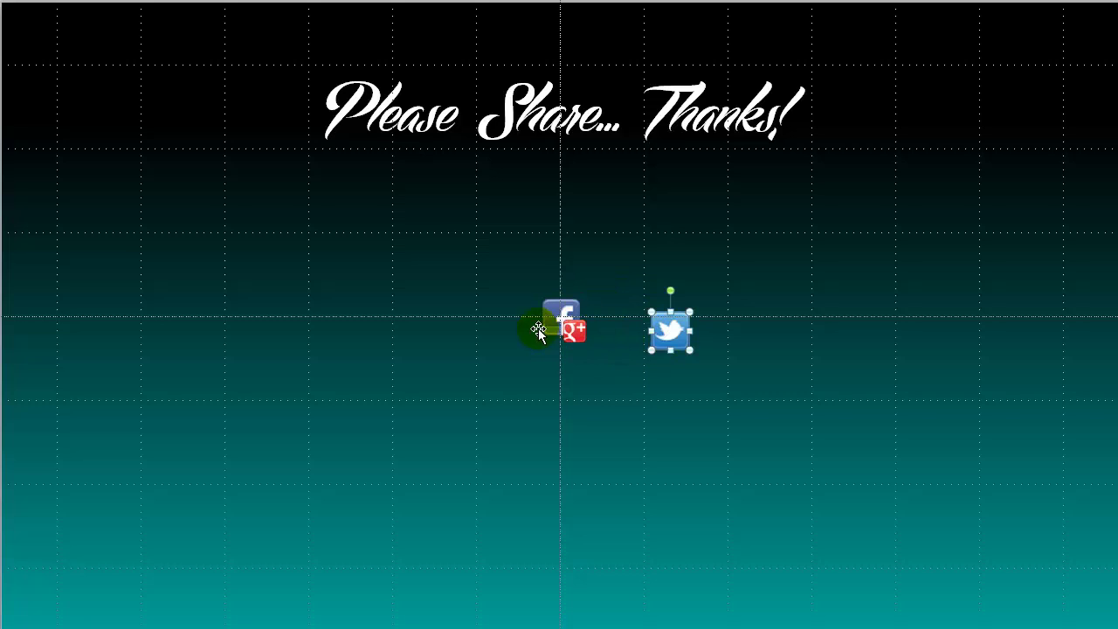
click(559, 312)
drag(541, 311, 463, 313)
click(668, 330)
drag(669, 331, 645, 319)
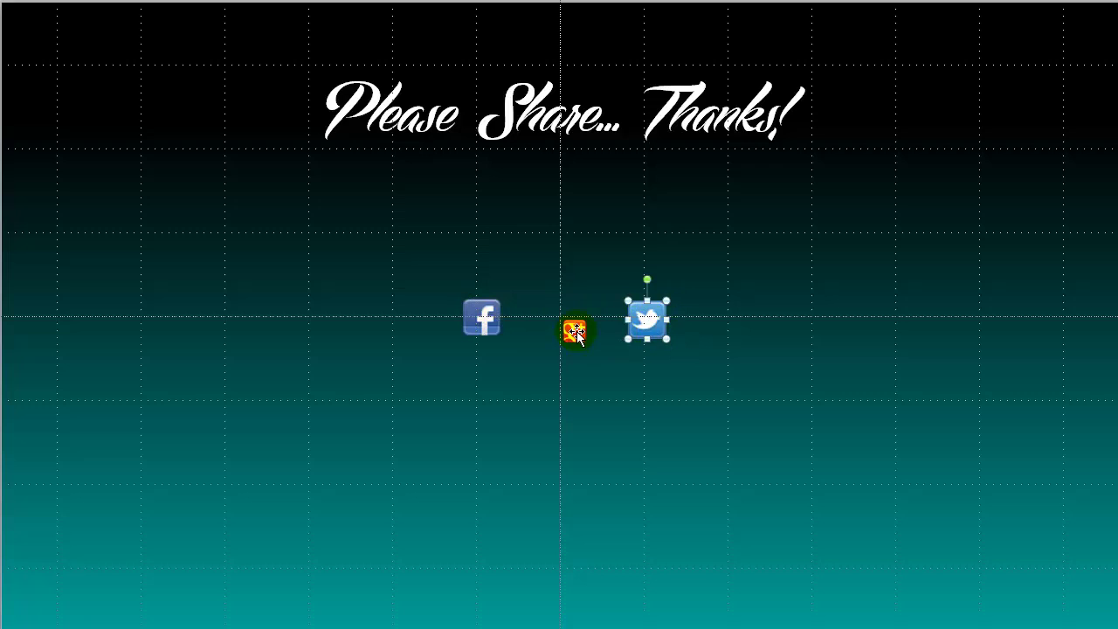
click(575, 335)
Resize the Google+ icon to 0.83 inches and place it between Facebook and Twitter
right_click(574, 329)
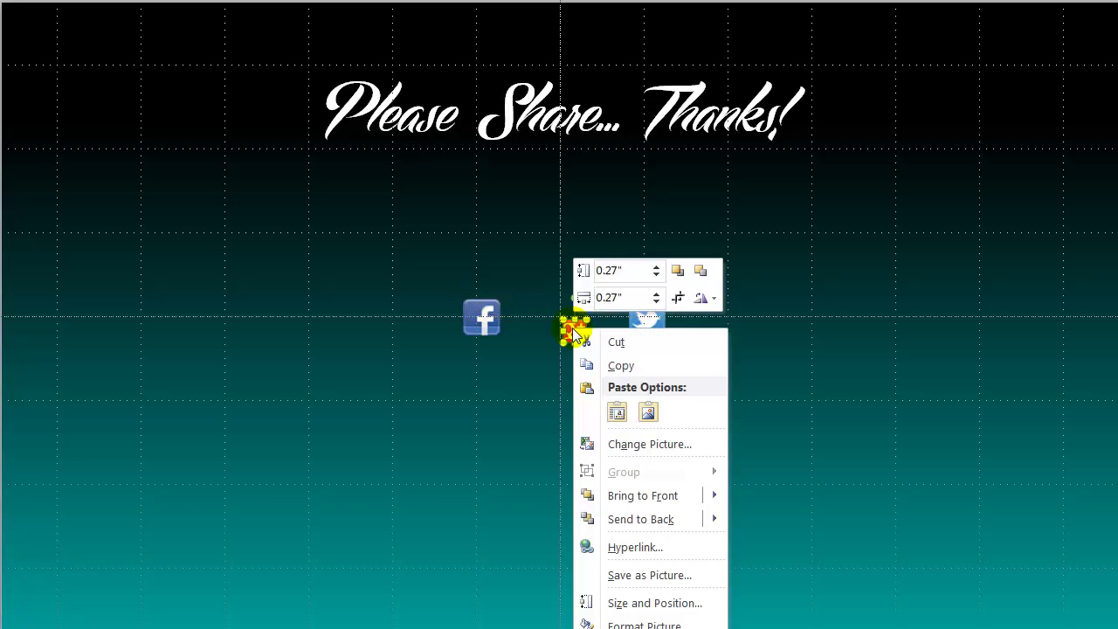
click(649, 623)
click(357, 394)
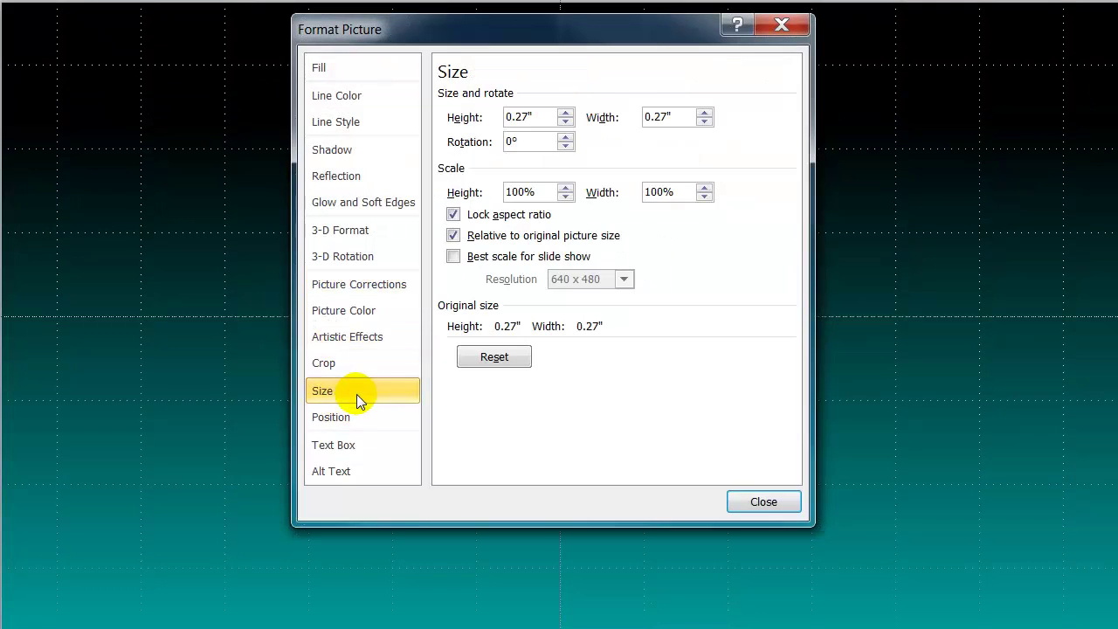
drag(554, 116, 434, 97)
text(0.)
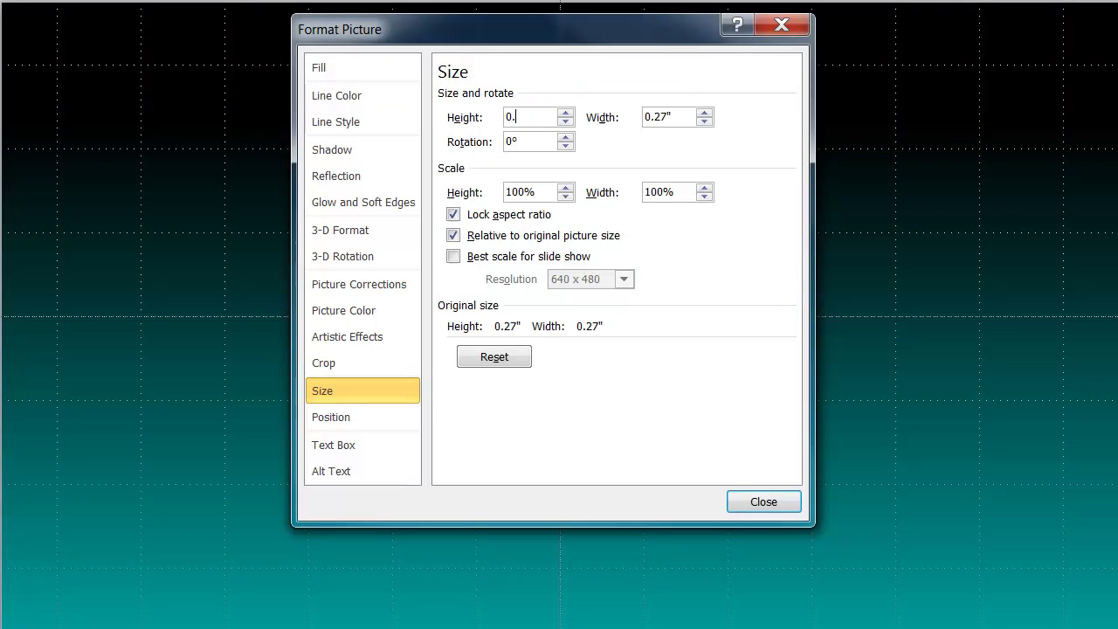
text(83)
click(704, 113)
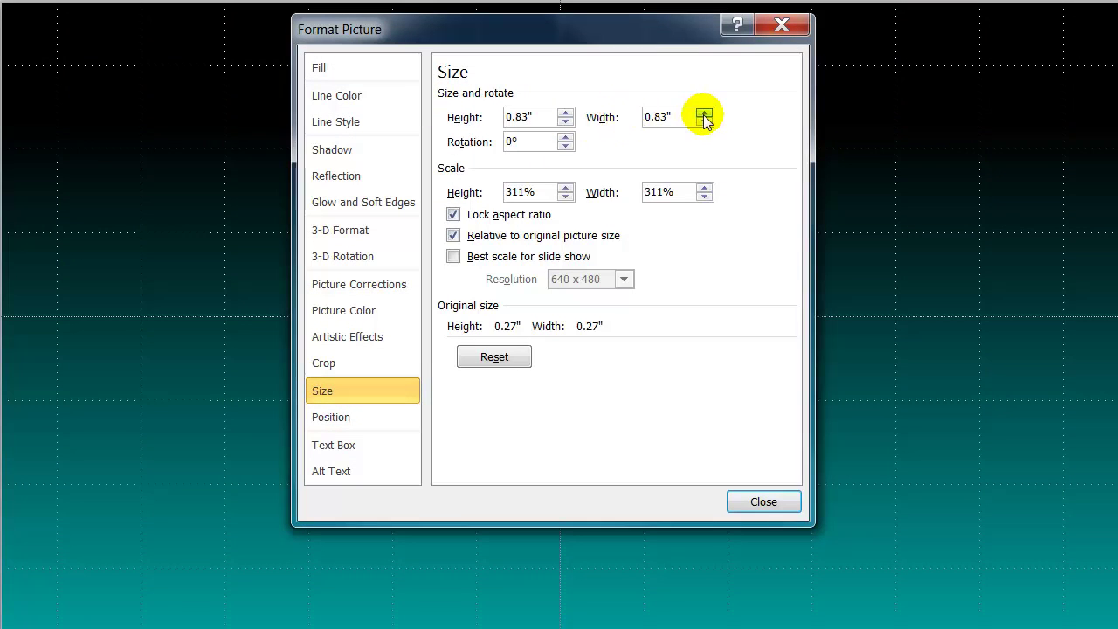
click(770, 502)
drag(604, 368, 569, 333)
Resize the Twitter and Facebook icons to 0.83 inches square as well
click(652, 304)
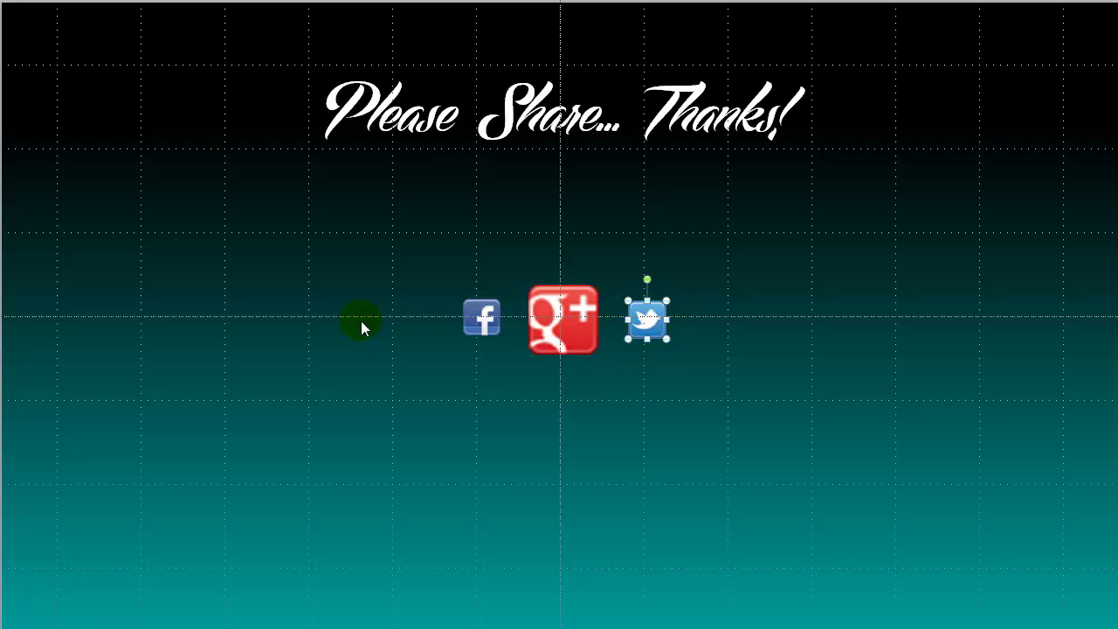
right_click(650, 320)
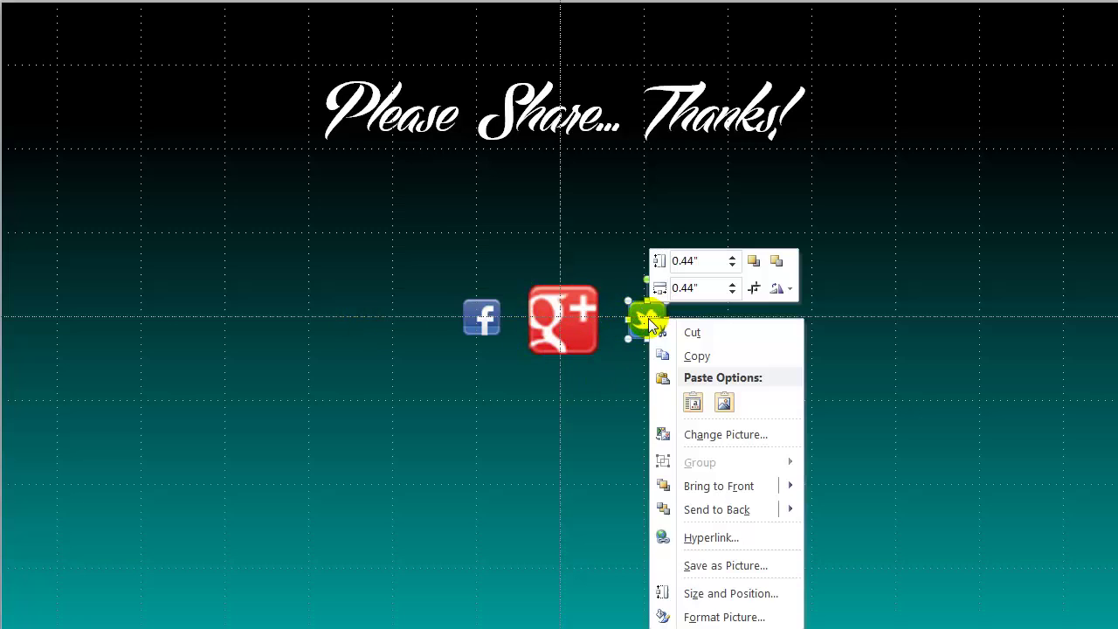
click(740, 598)
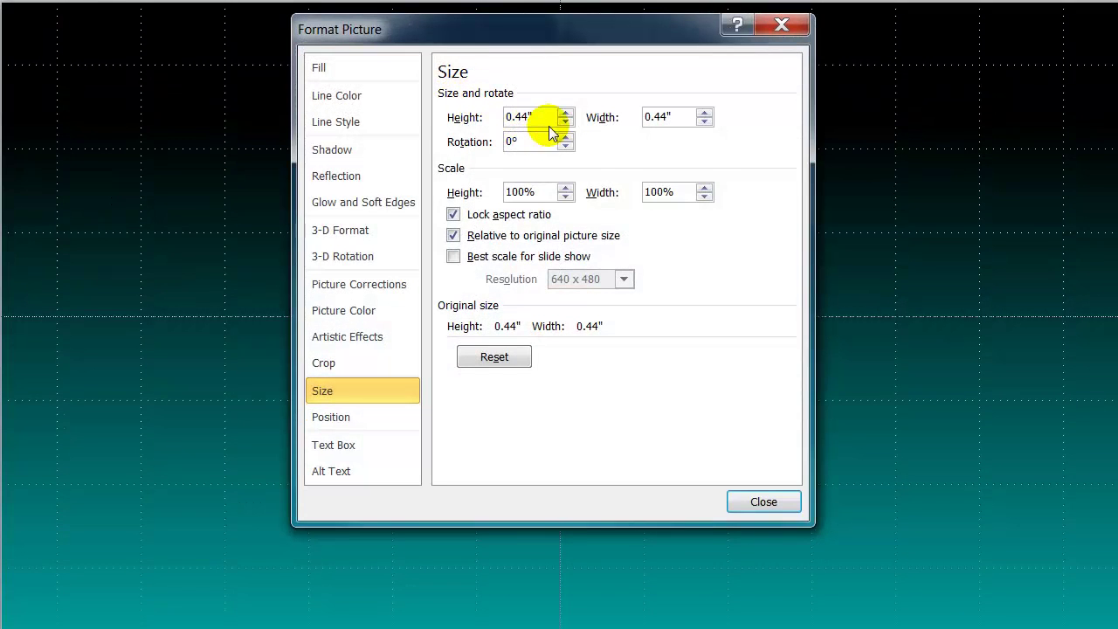
text(0.)
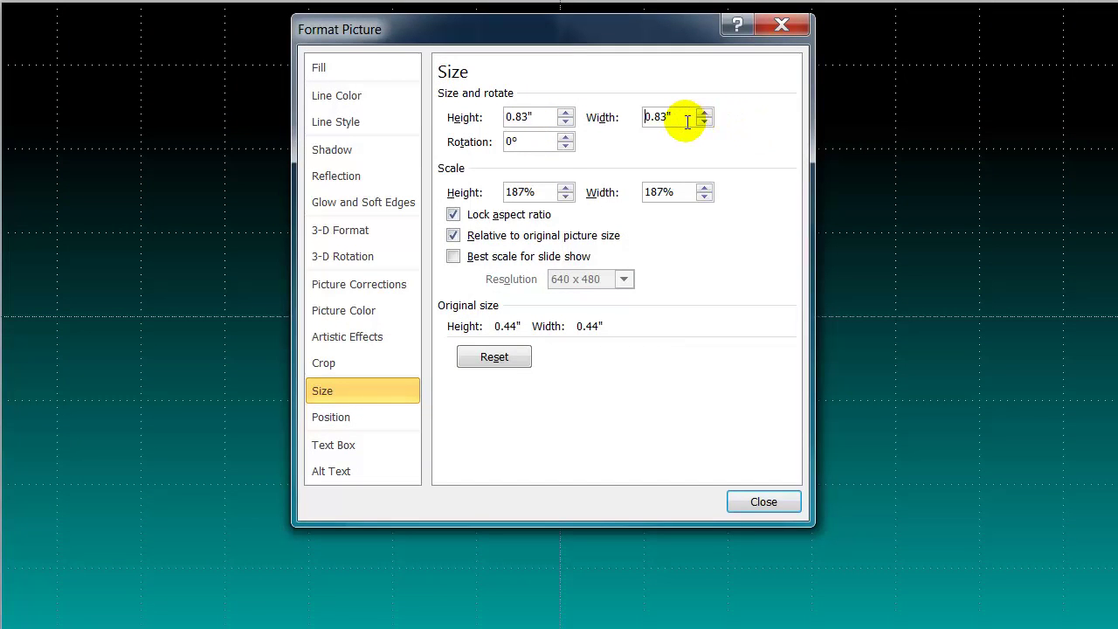
click(760, 500)
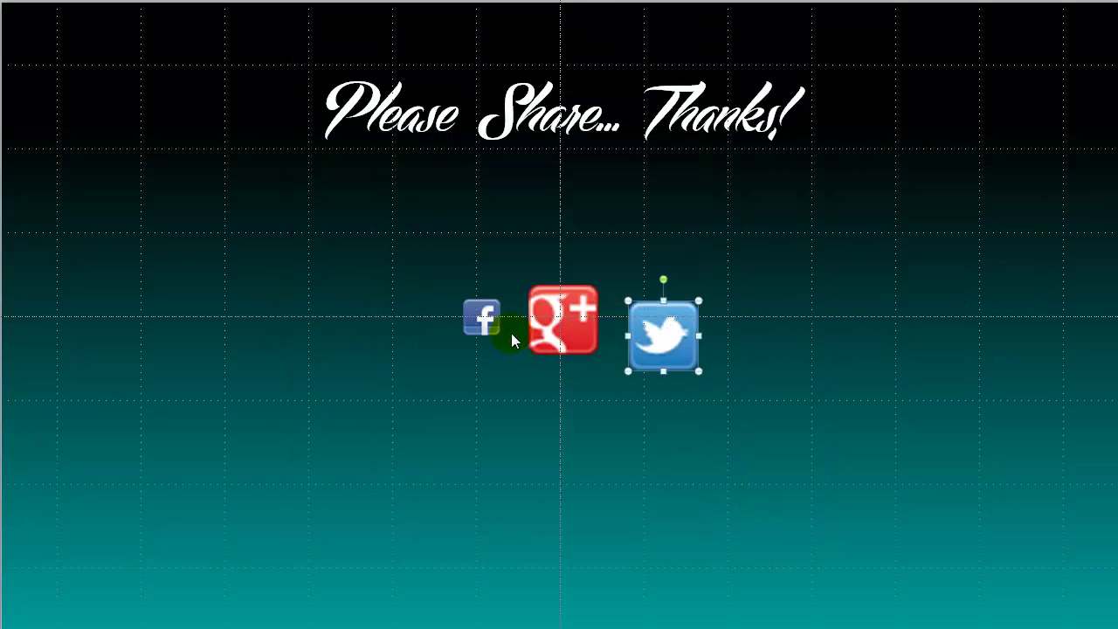
click(487, 315)
right_click(491, 318)
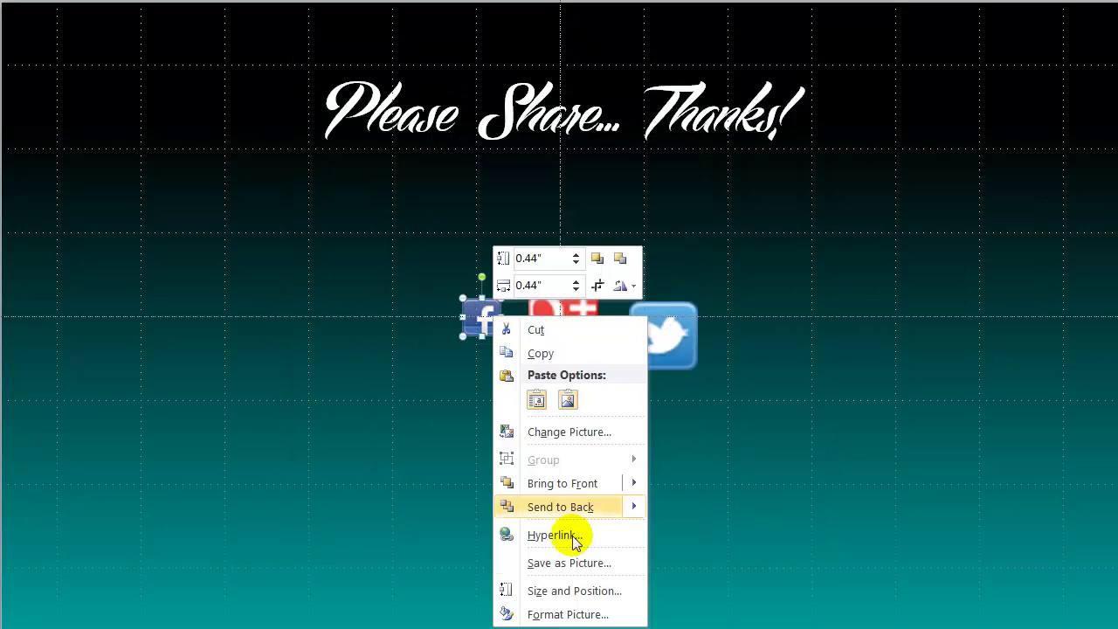
click(577, 593)
double_click(542, 115)
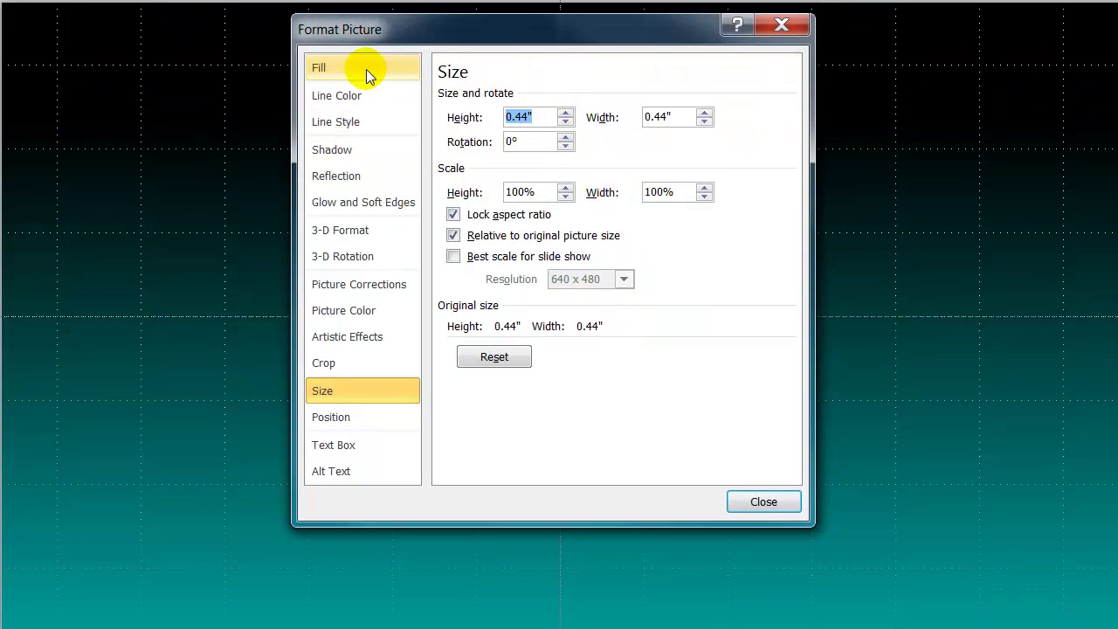
text(0.83)
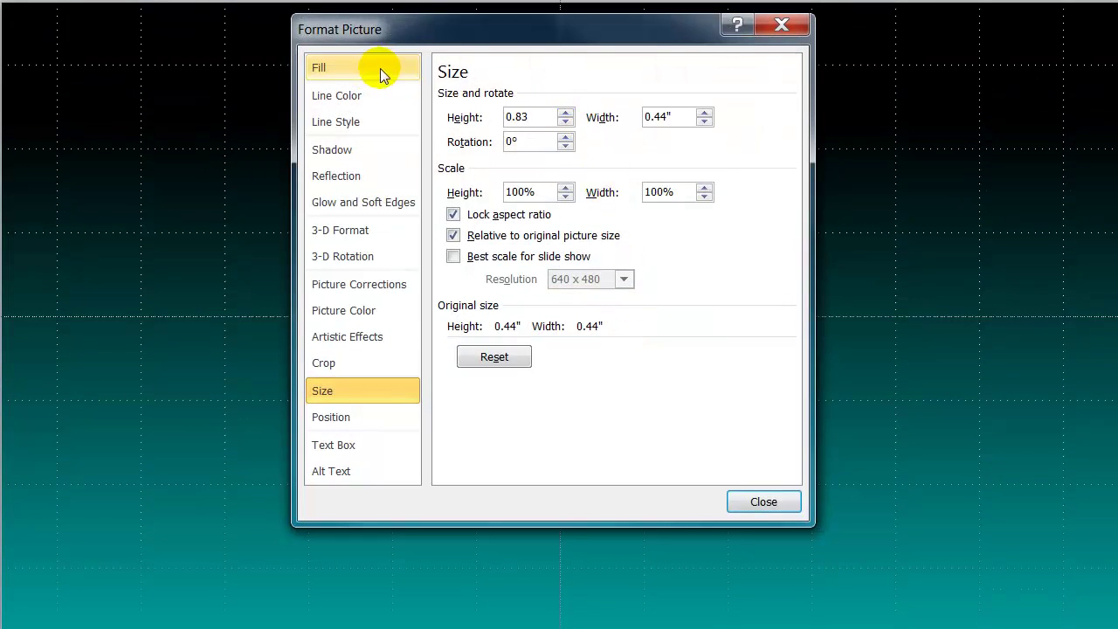
click(671, 116)
click(761, 503)
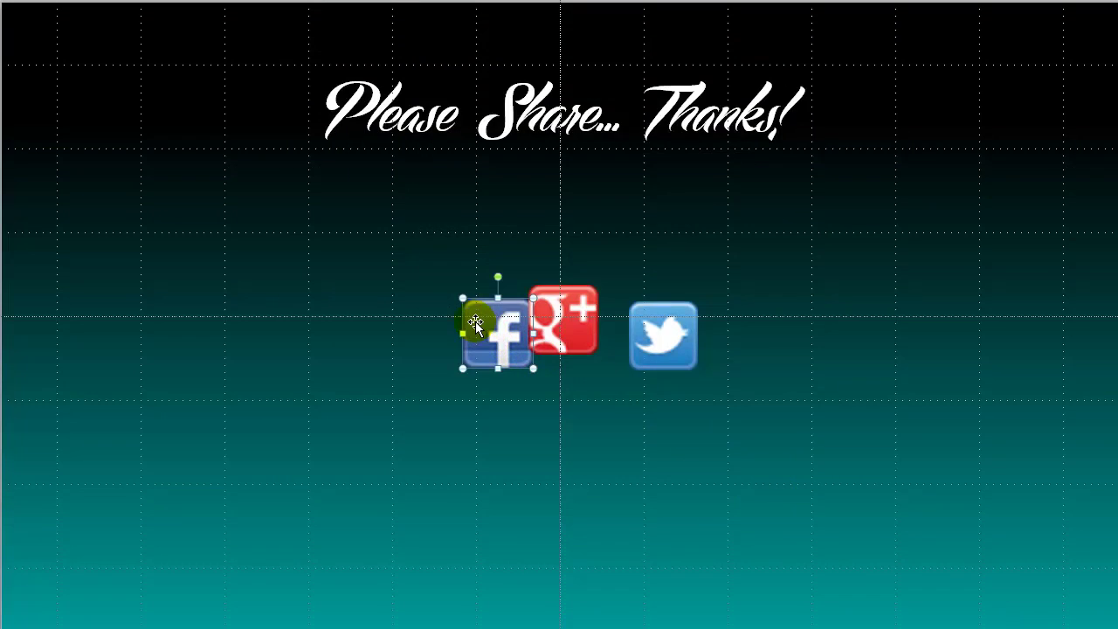
Line up Facebook and Twitter with Google+ in one row
drag(499, 335, 450, 350)
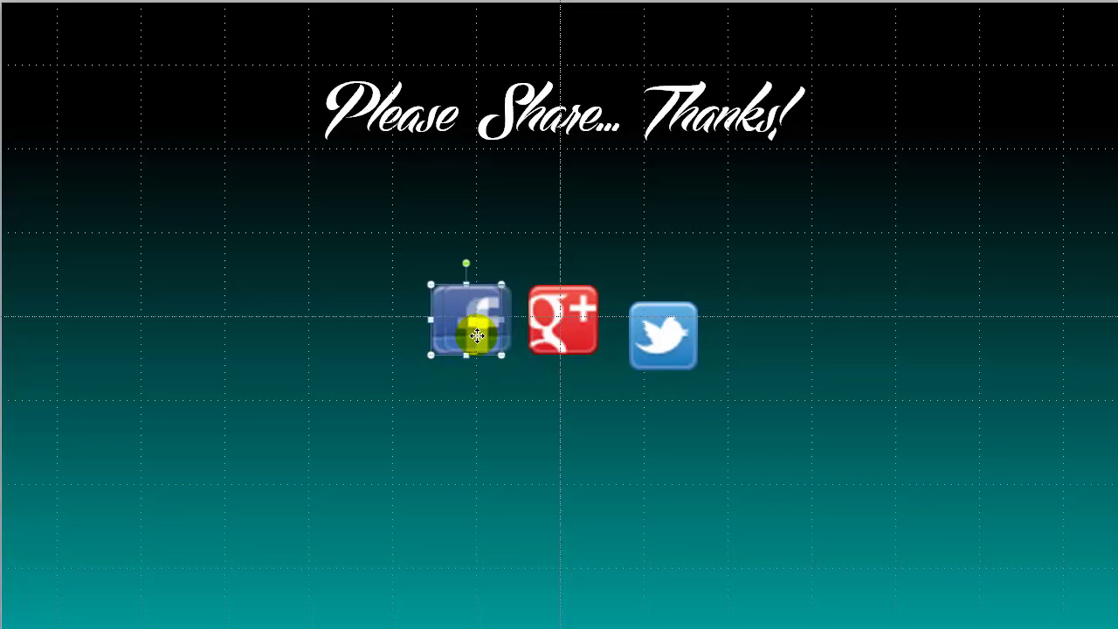
drag(660, 356, 652, 340)
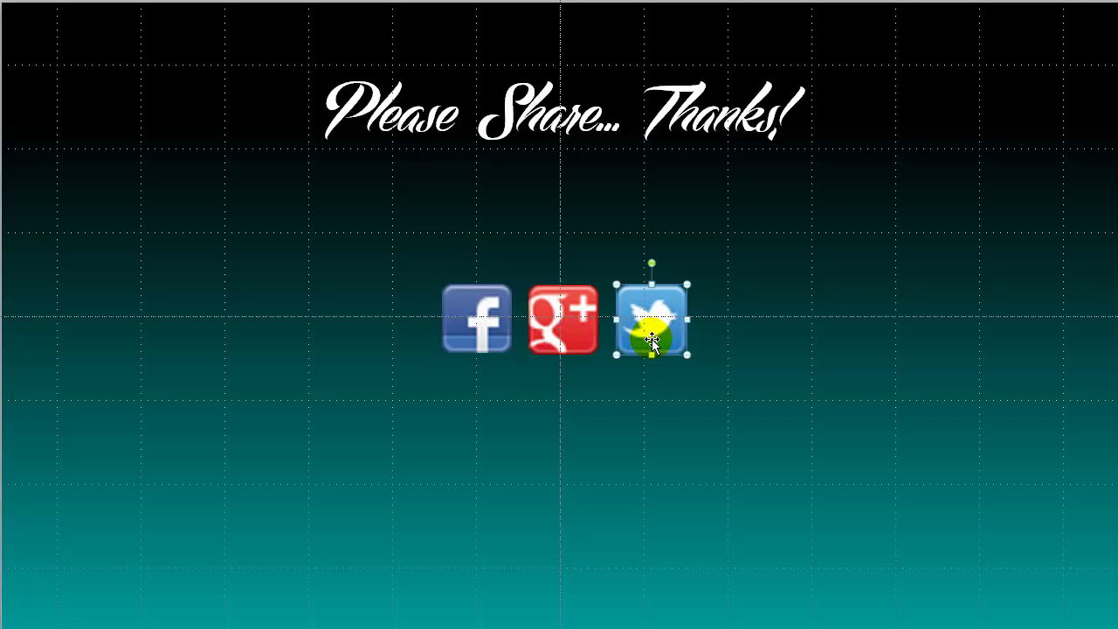
click(593, 380)
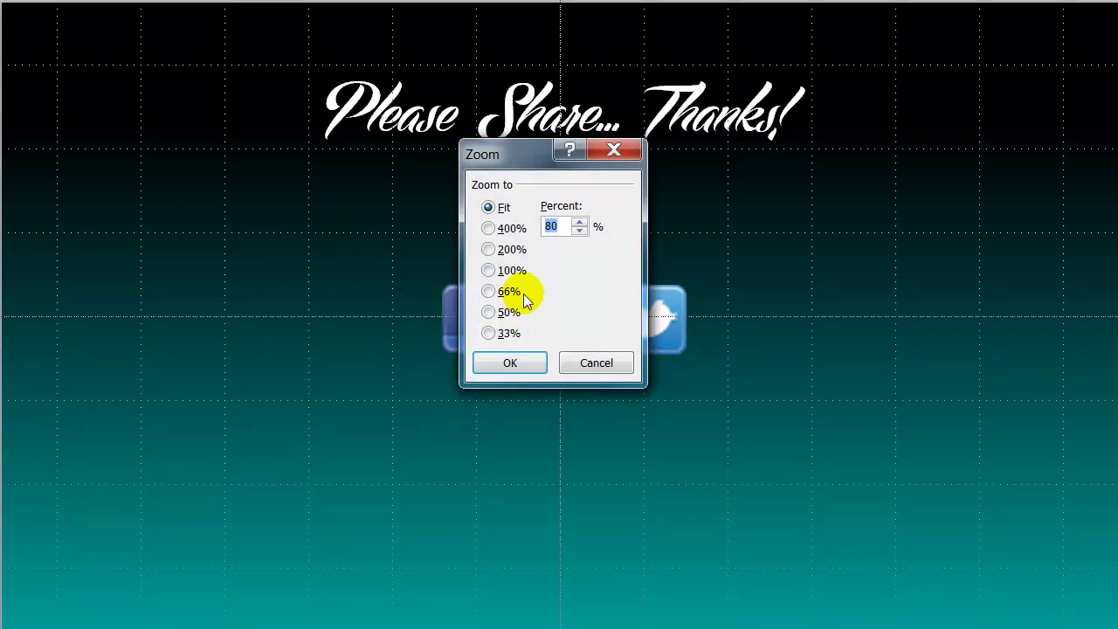
Zoom the slide to 200% and open the Shapes gallery on the Insert tab
click(501, 252)
click(509, 363)
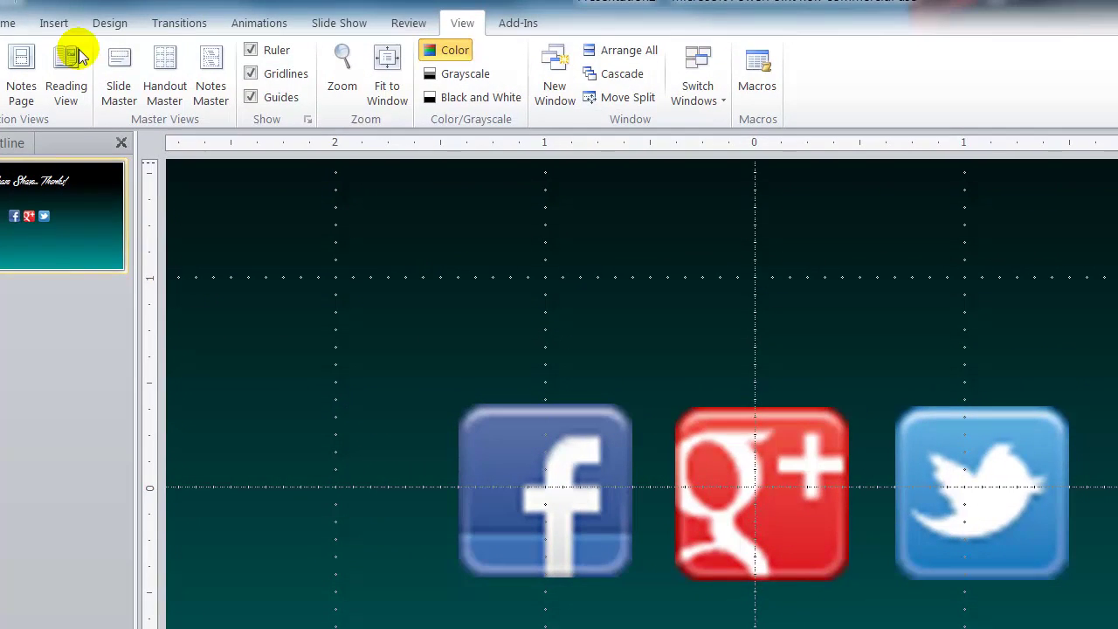
click(54, 23)
click(191, 91)
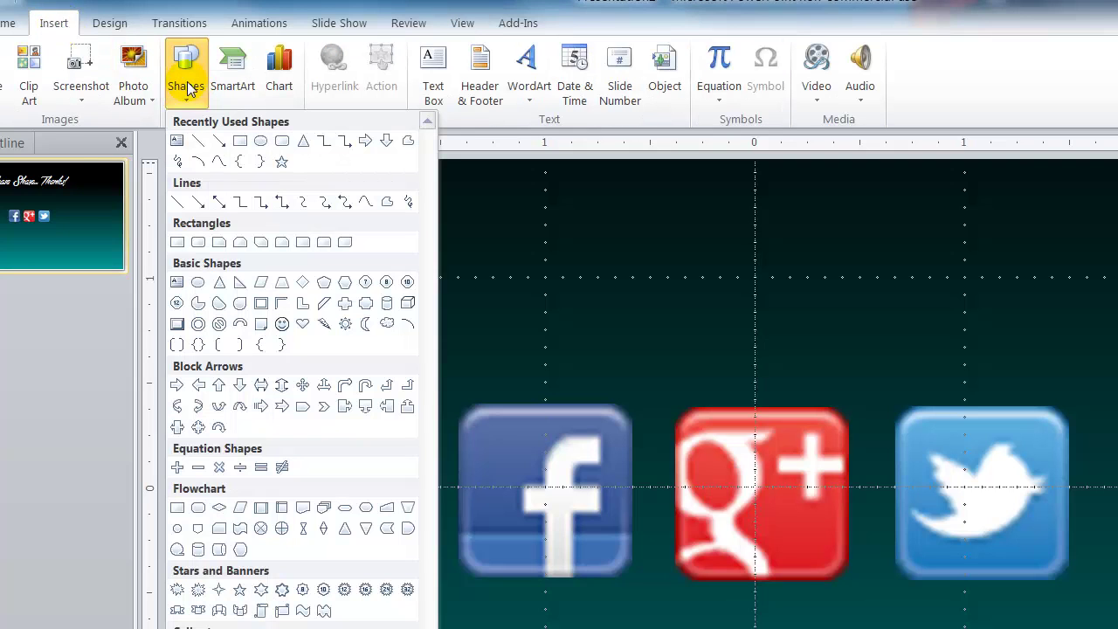
Draw a rectangle, make it a thin upright bar, and compare both icon gaps
click(240, 142)
drag(439, 275, 1102, 404)
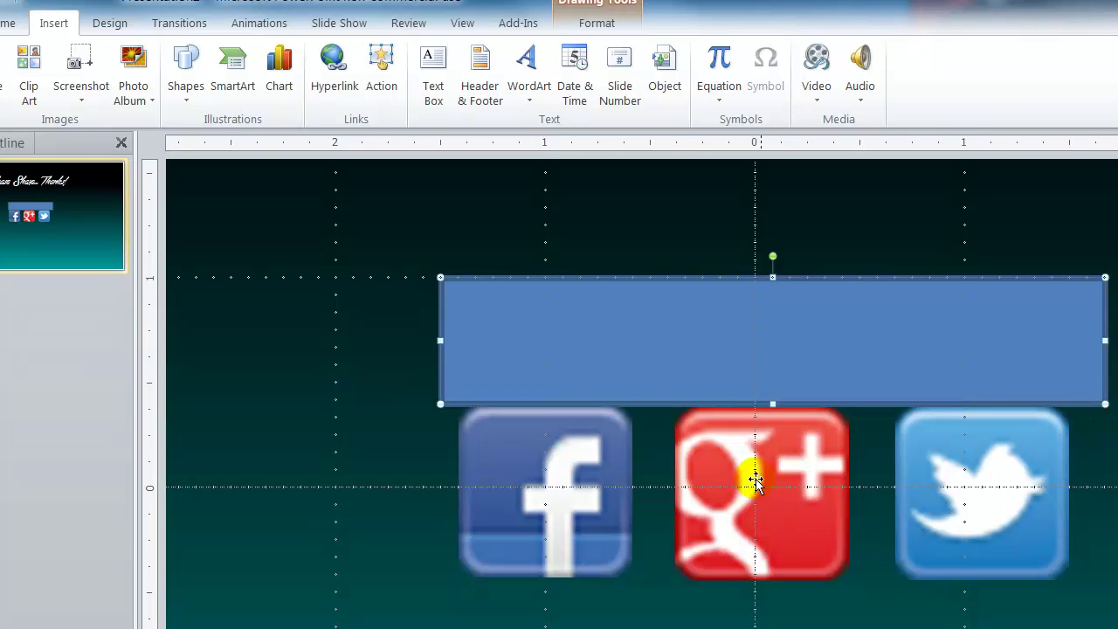
drag(954, 317, 948, 612)
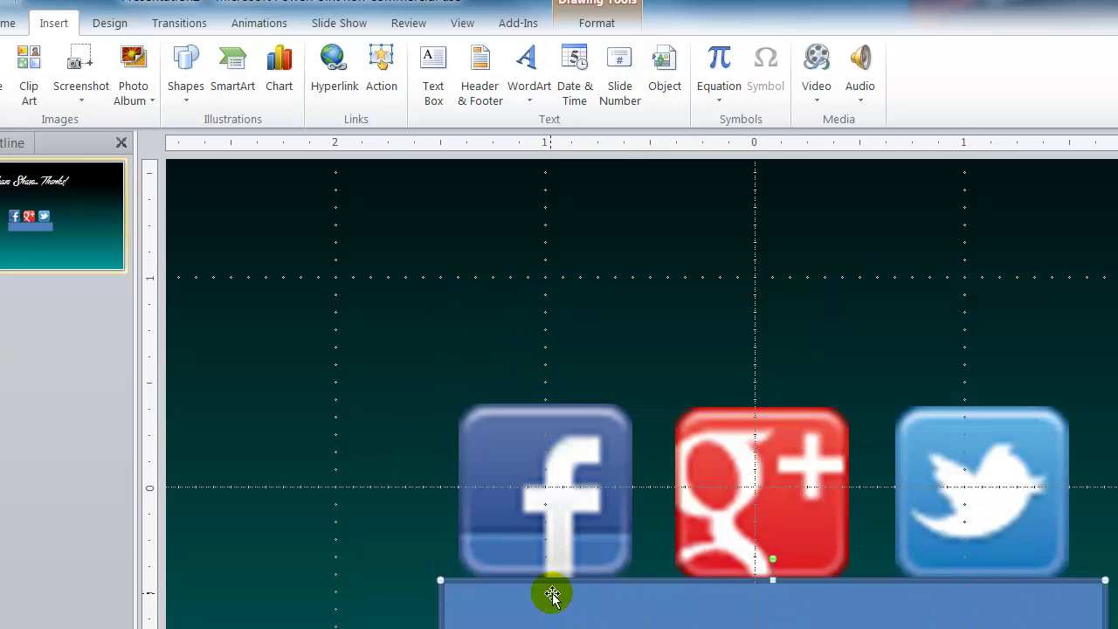
drag(774, 560, 712, 586)
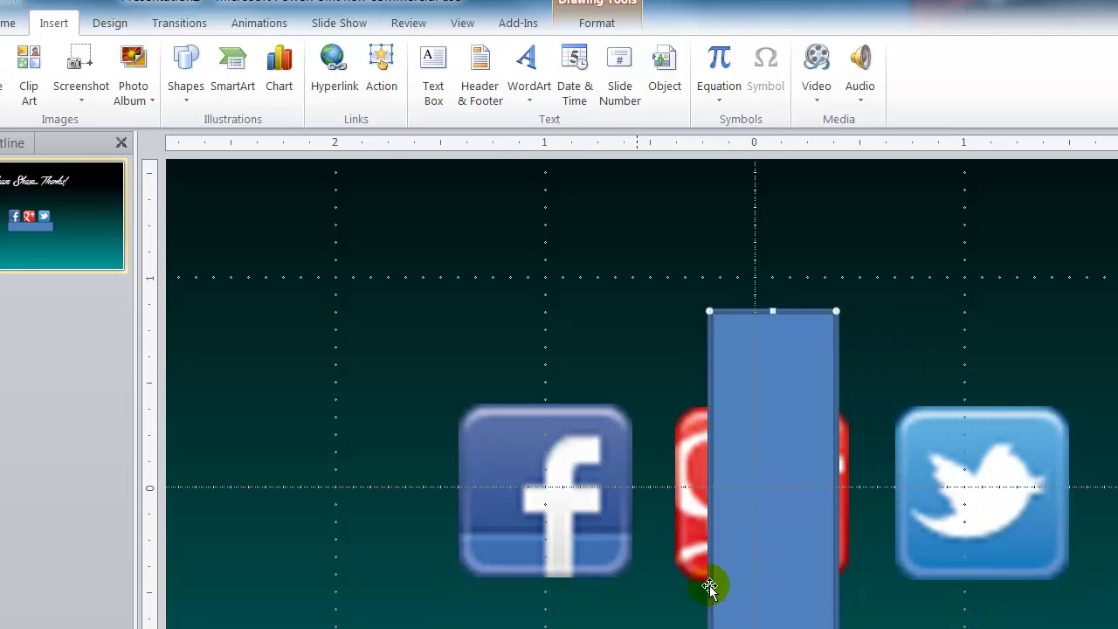
drag(786, 461, 719, 416)
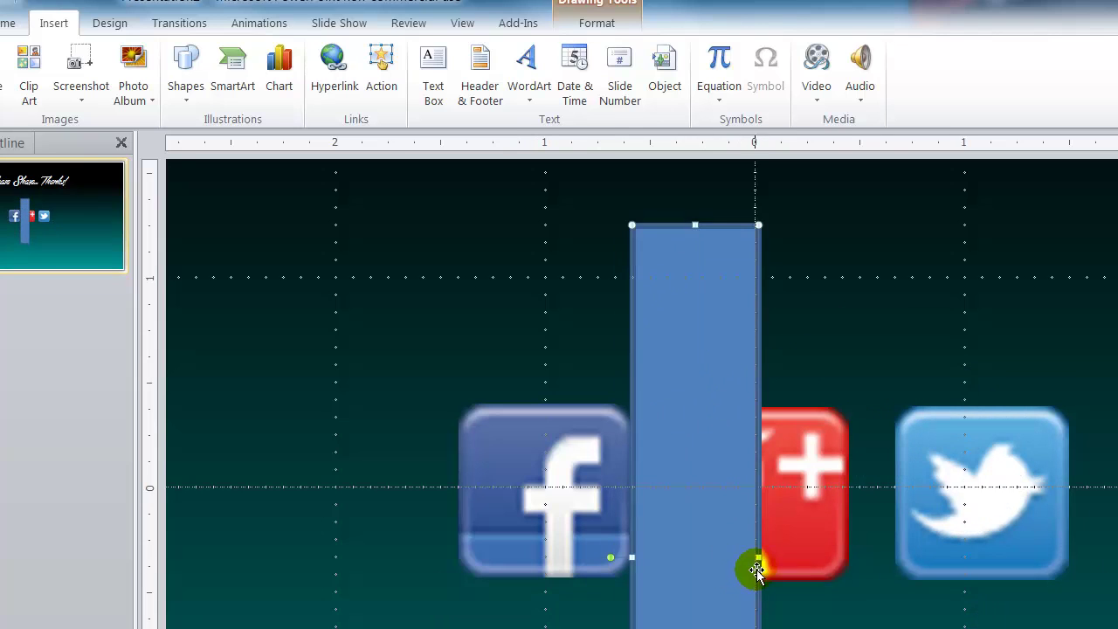
drag(758, 557, 674, 561)
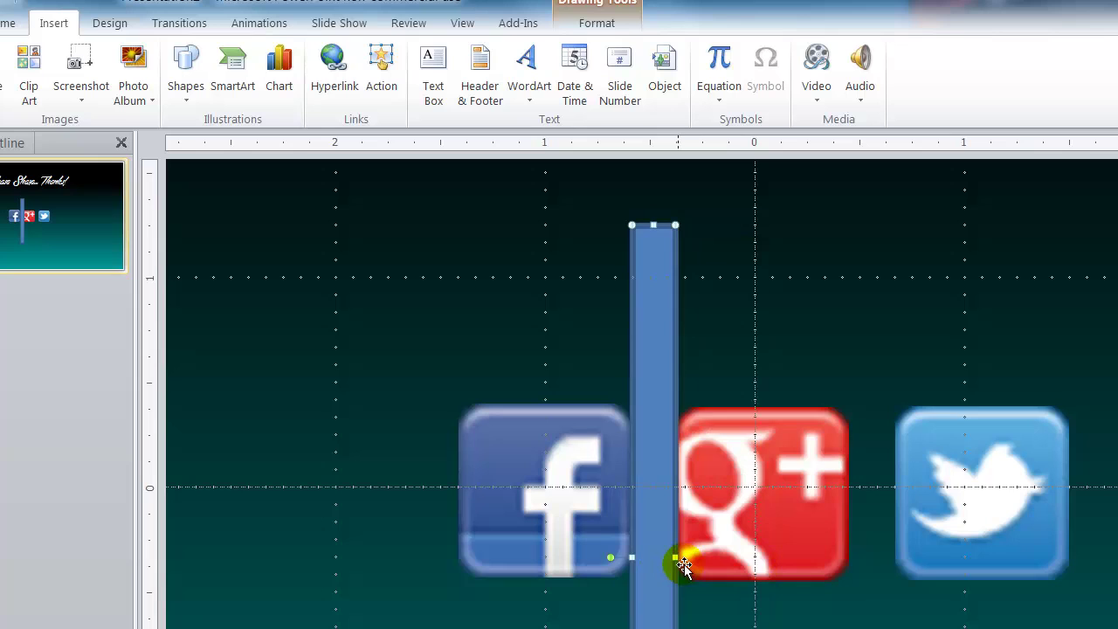
drag(644, 512, 864, 525)
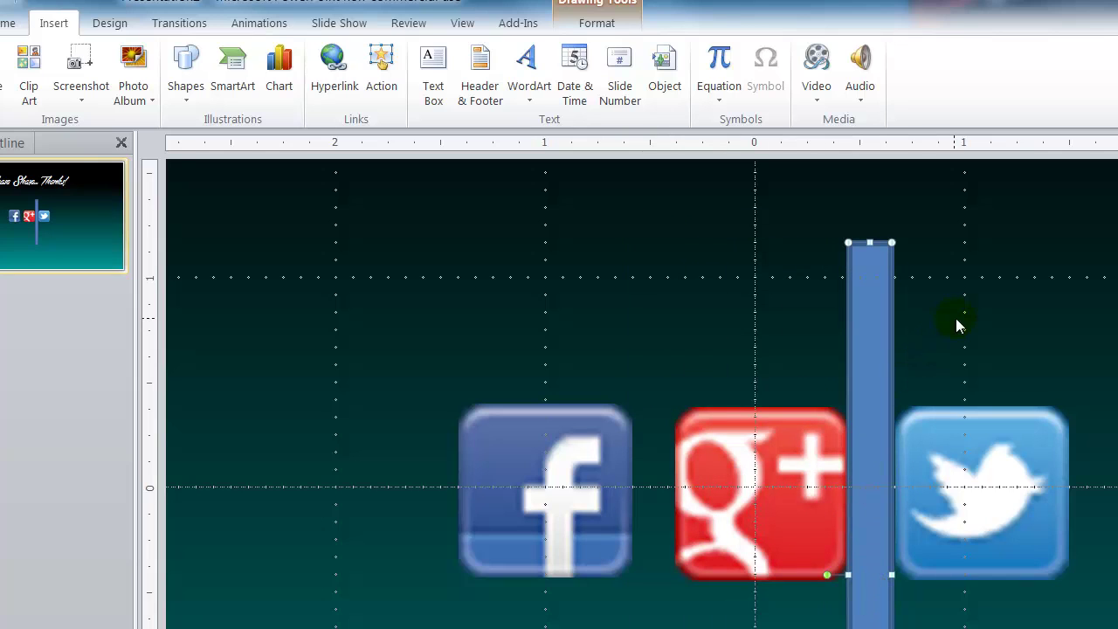
Delete the temporary bar and fit the whole slide to the window
key(Delete)
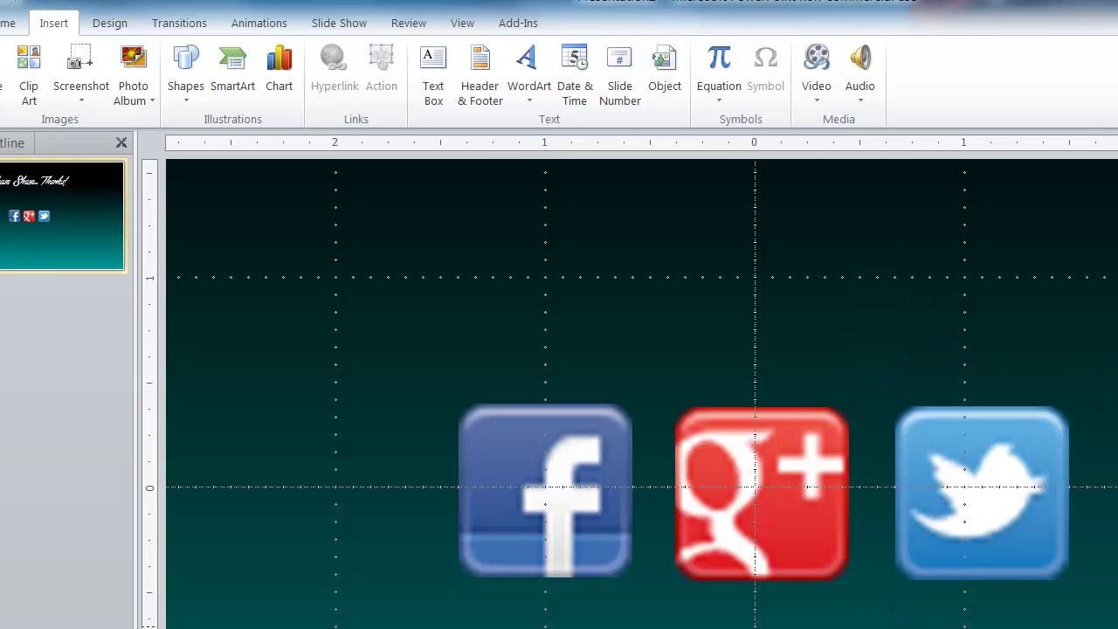
click(465, 25)
click(391, 98)
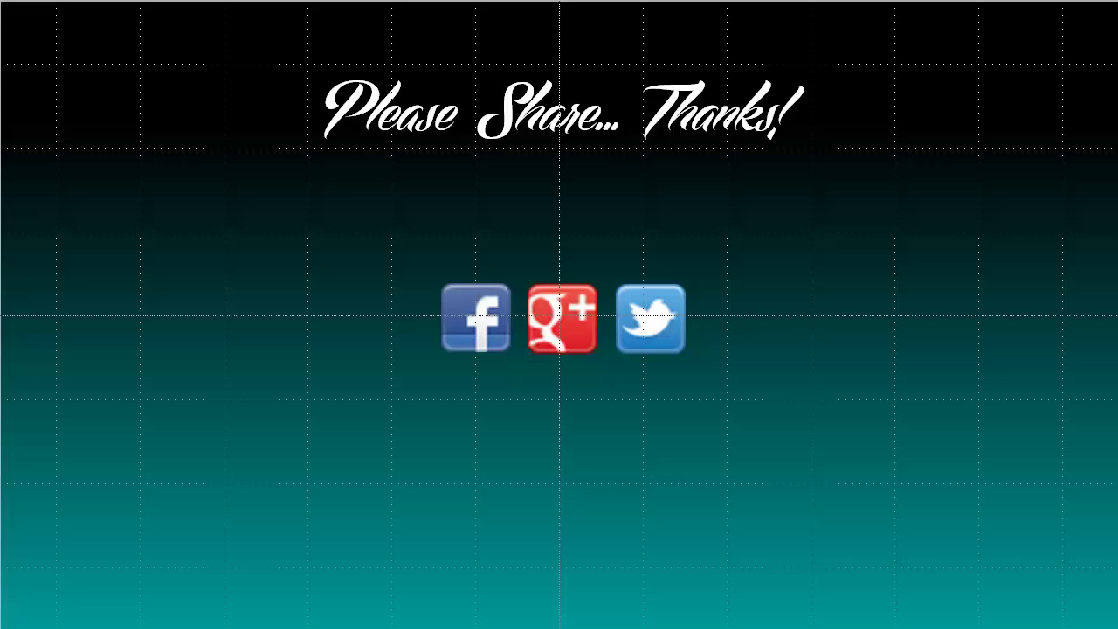
Save the presentation as a .pptx file through the Save As dialog (F12)
key(F12)
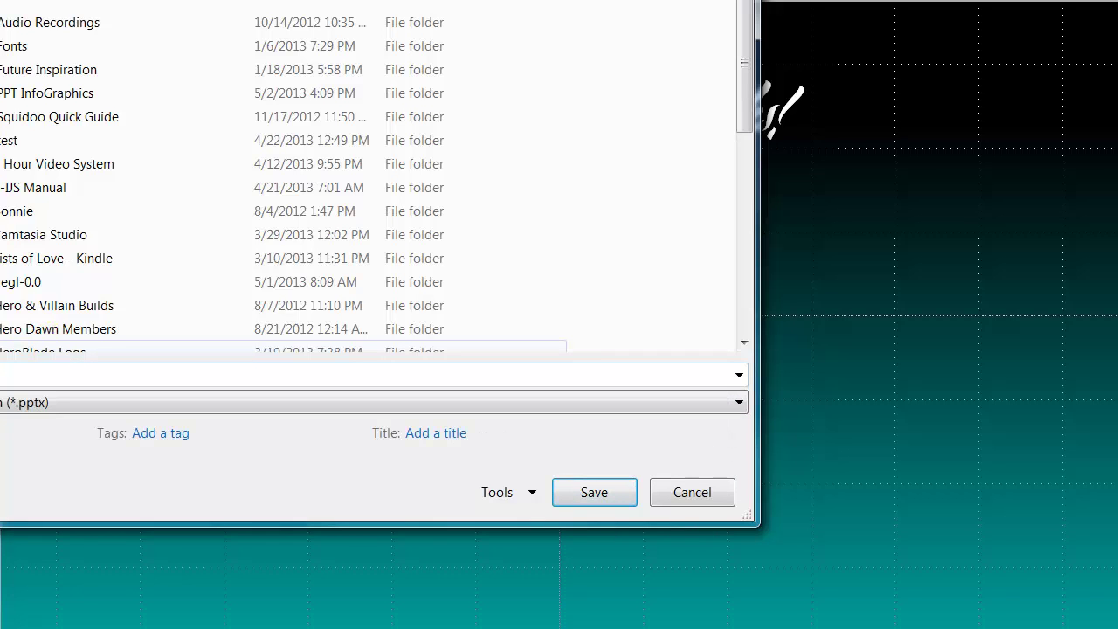
key(Escape)
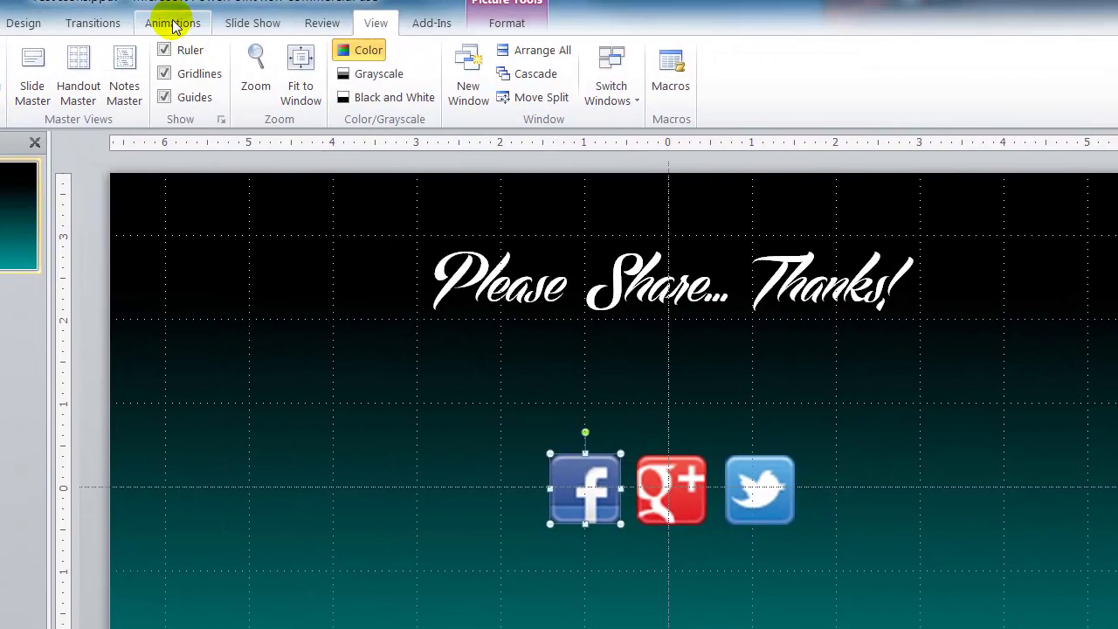
Apply the Spinner entrance effect from More Entrance Effects to the selected Facebook icon
click(173, 24)
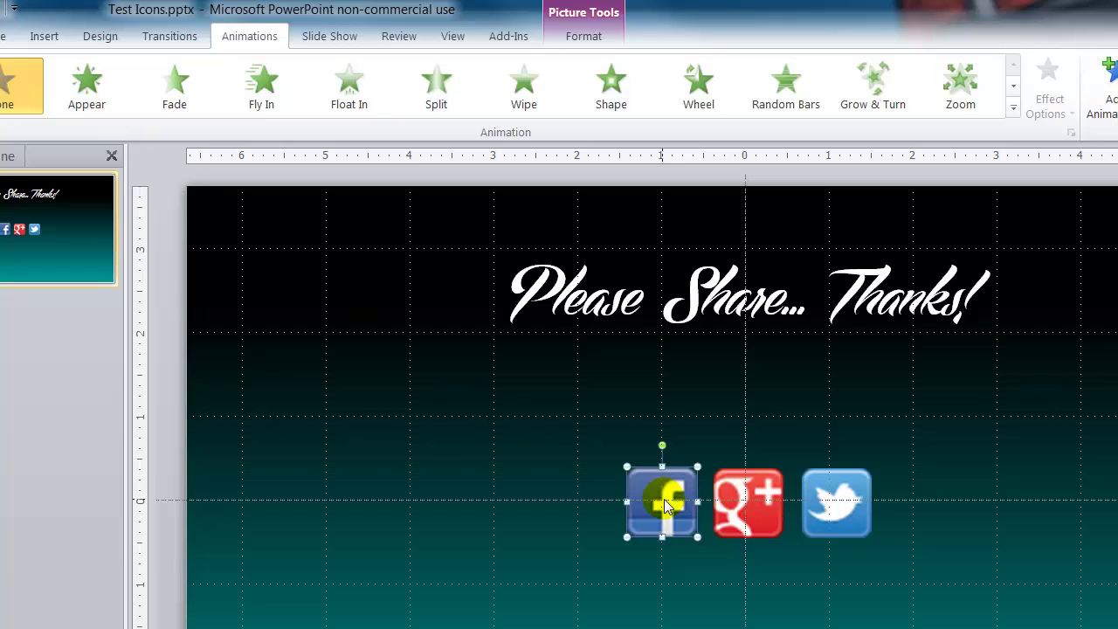
click(1013, 110)
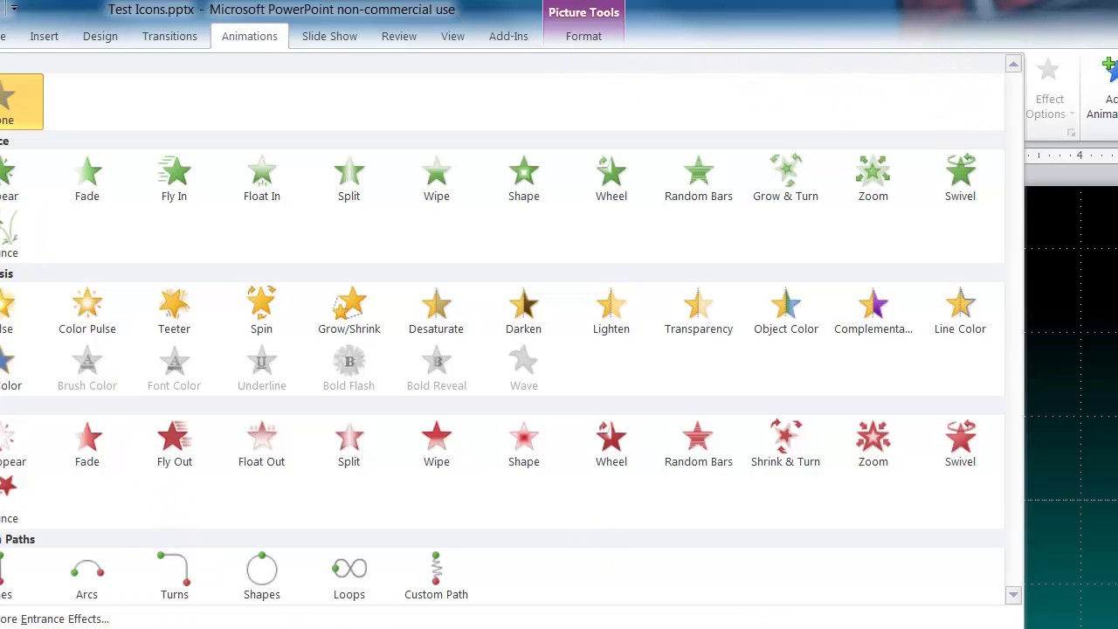
key(Escape)
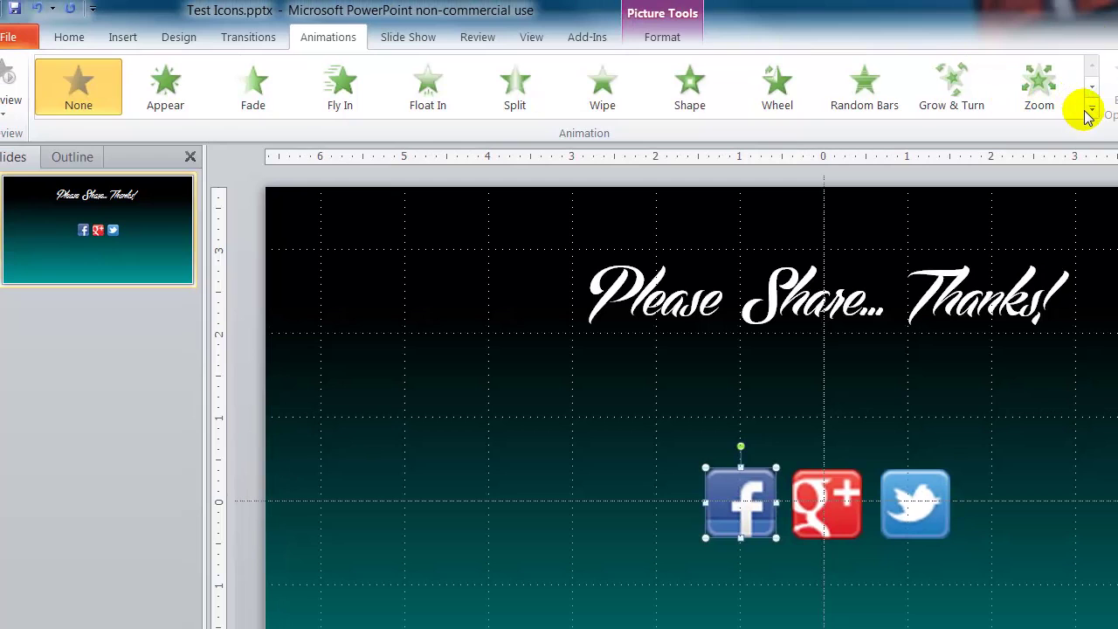
click(1091, 108)
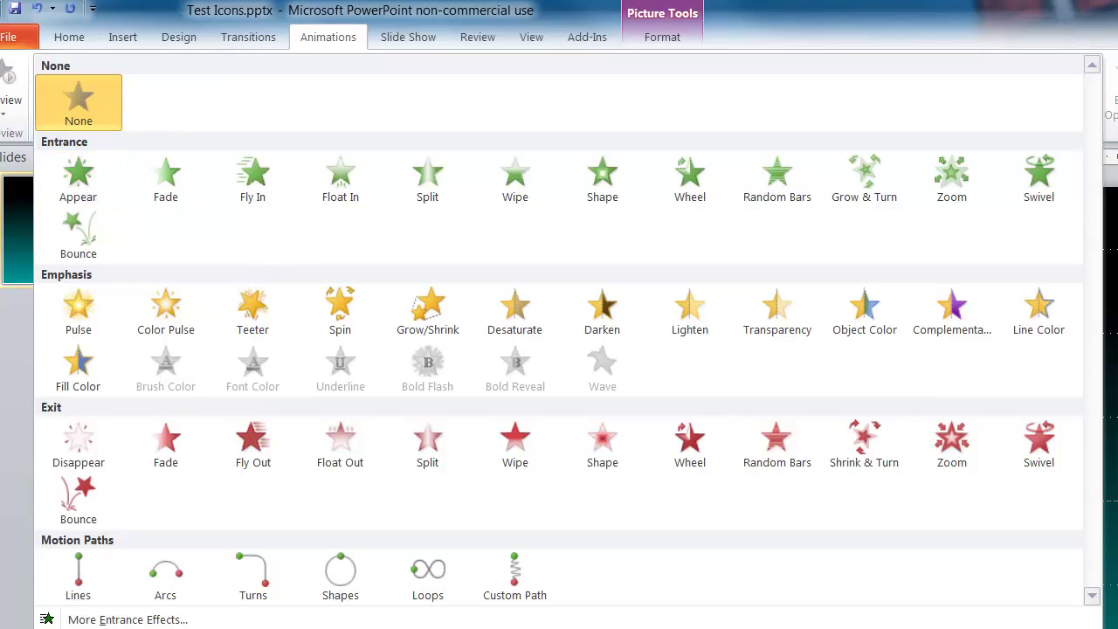
click(145, 620)
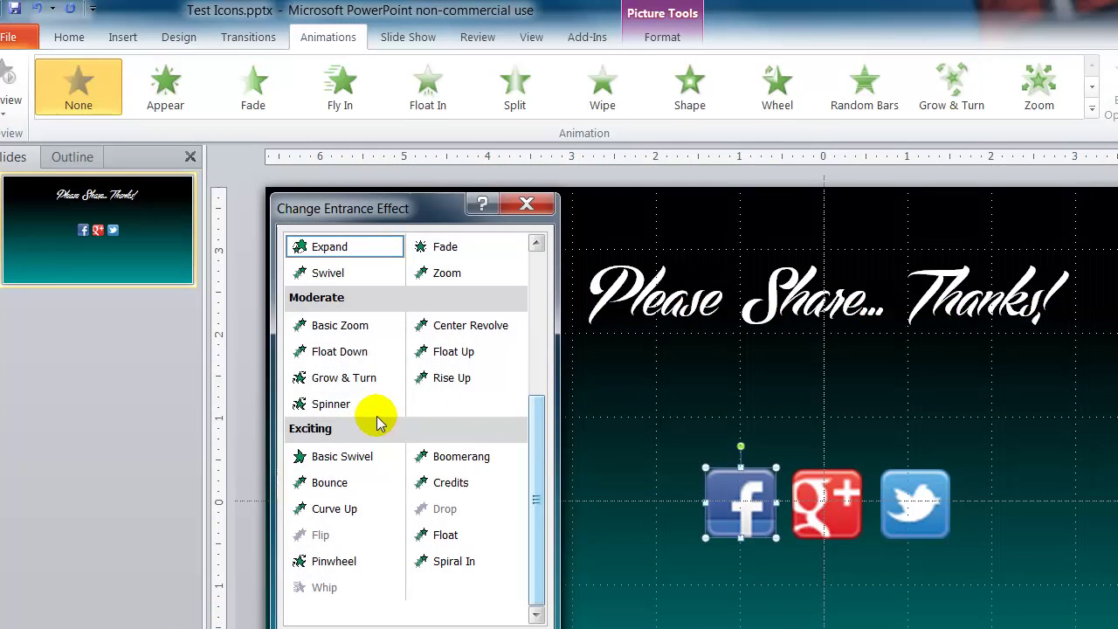
click(332, 405)
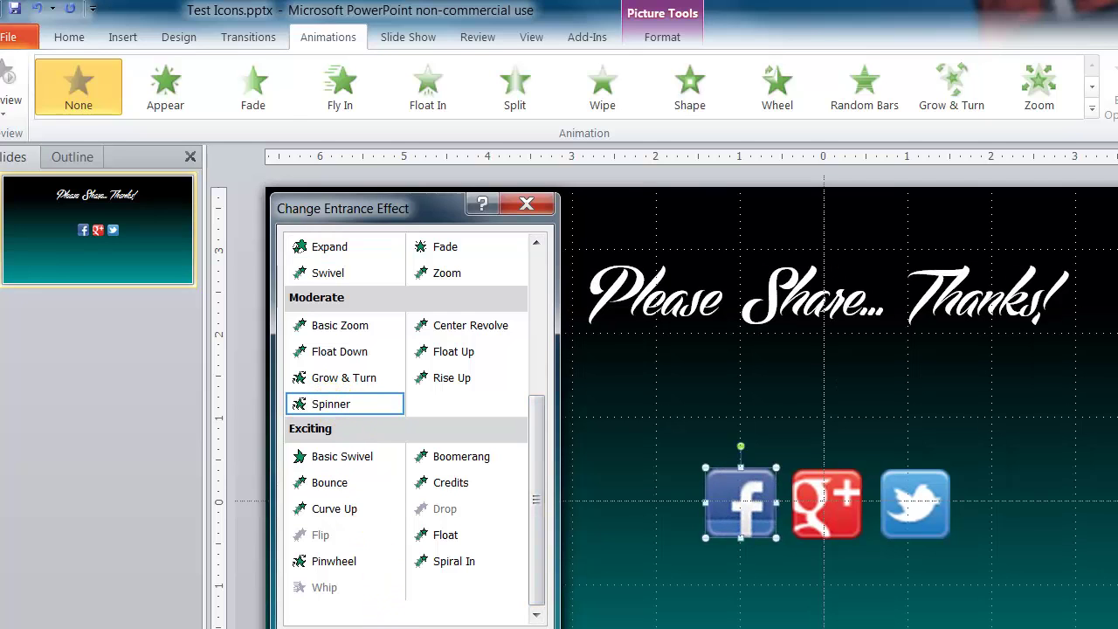
key(Return)
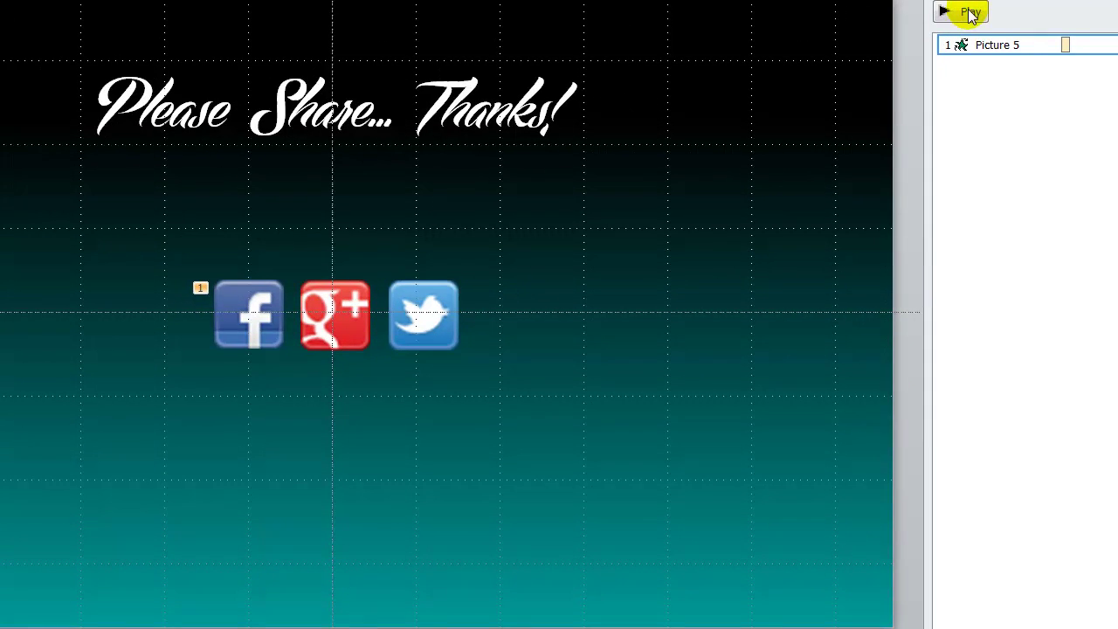
click(970, 12)
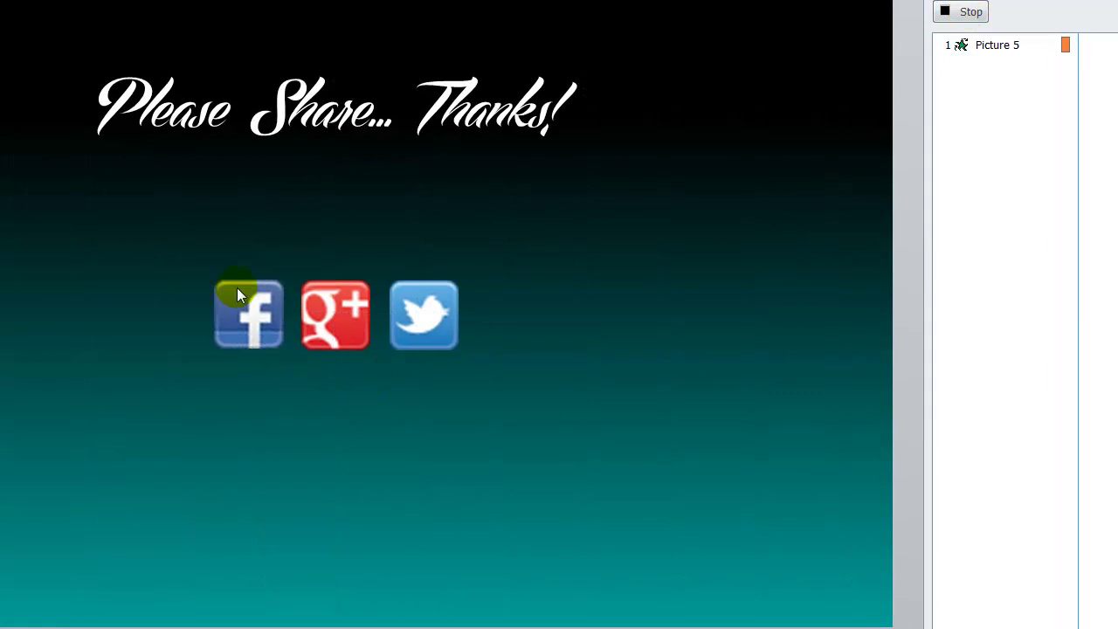
click(970, 12)
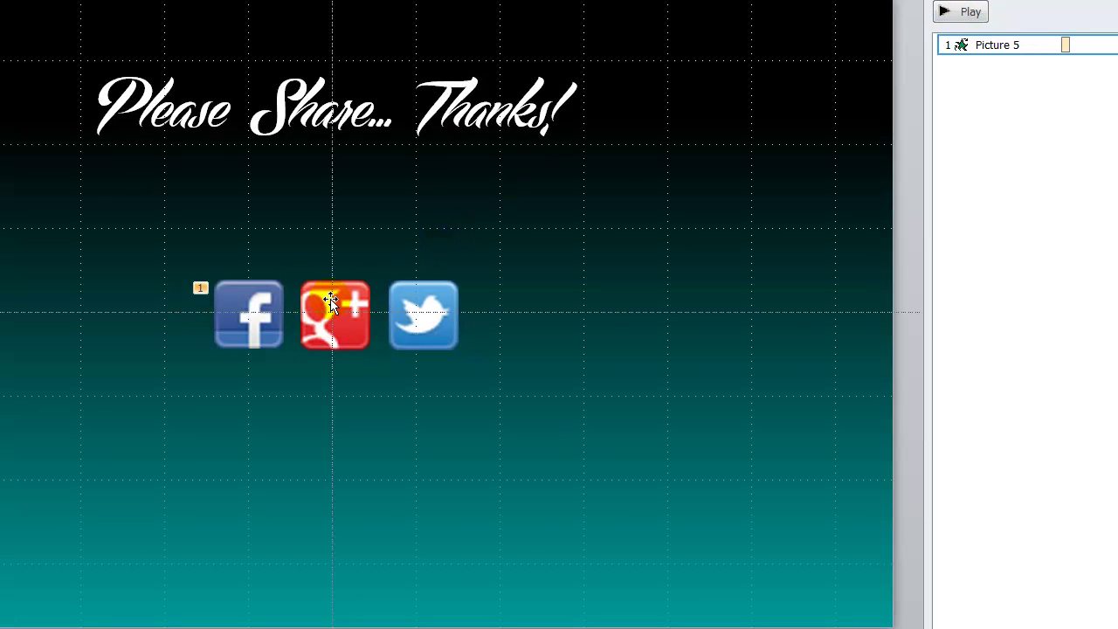
click(245, 301)
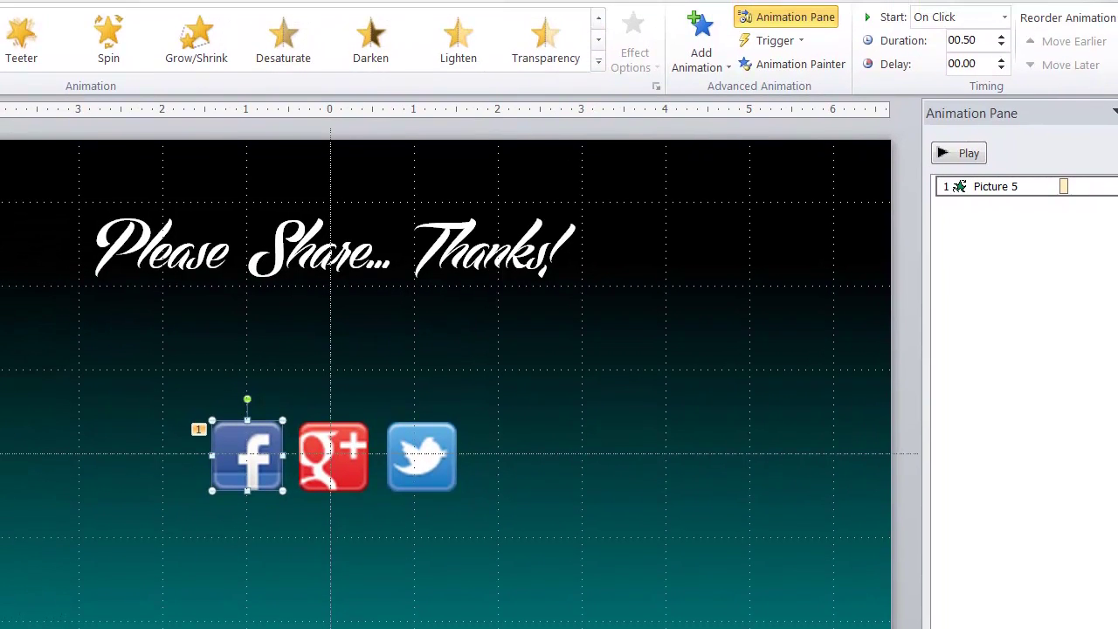
Copy the Facebook icon's Spinner animation onto the Google+ icon with Animation Painter
click(800, 67)
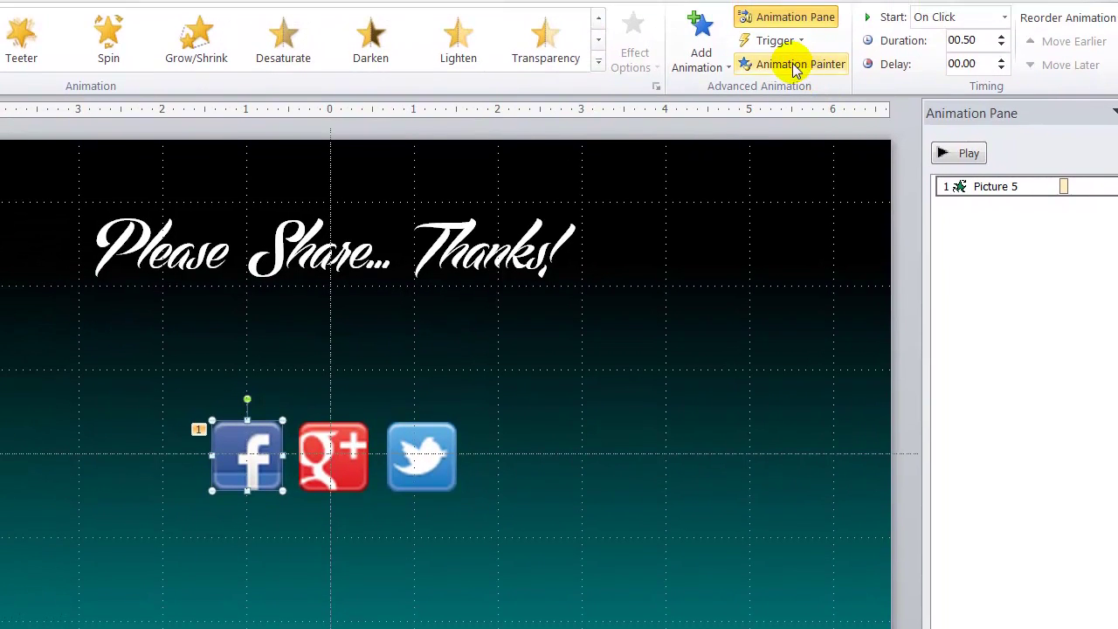
click(241, 462)
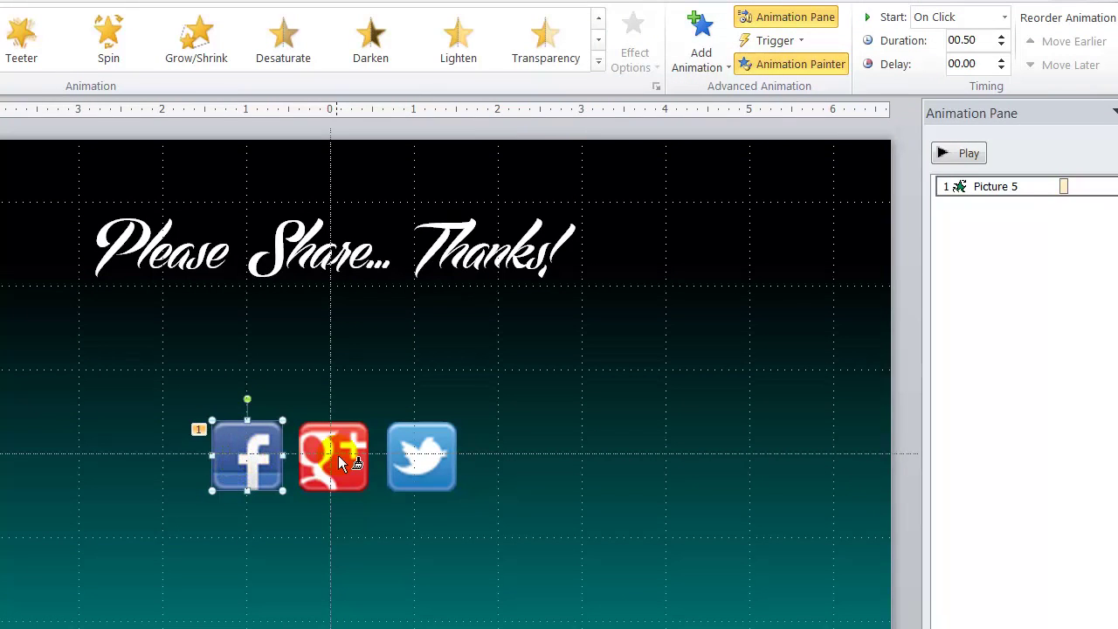
click(247, 450)
click(345, 467)
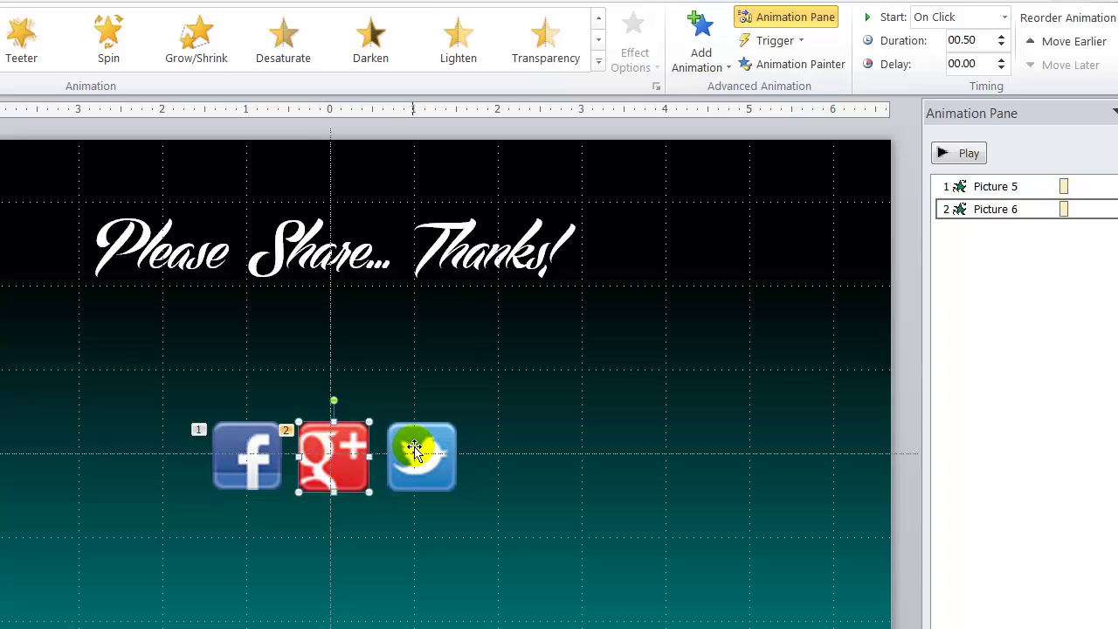
Paint the same Spinner animation onto the Twitter icon and preview all three animations
click(785, 66)
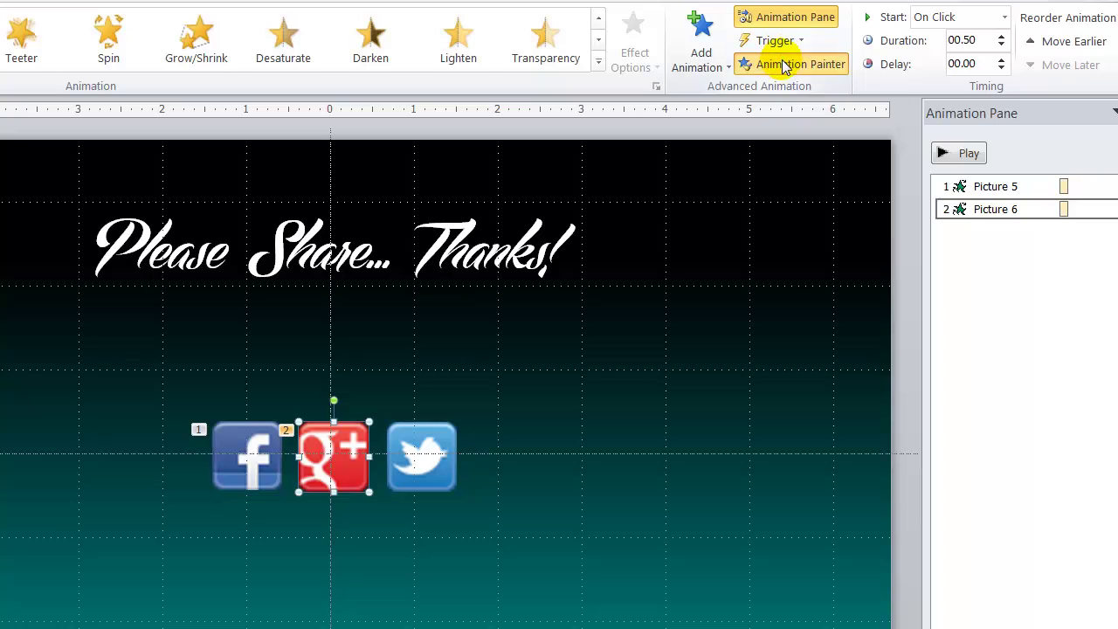
click(420, 450)
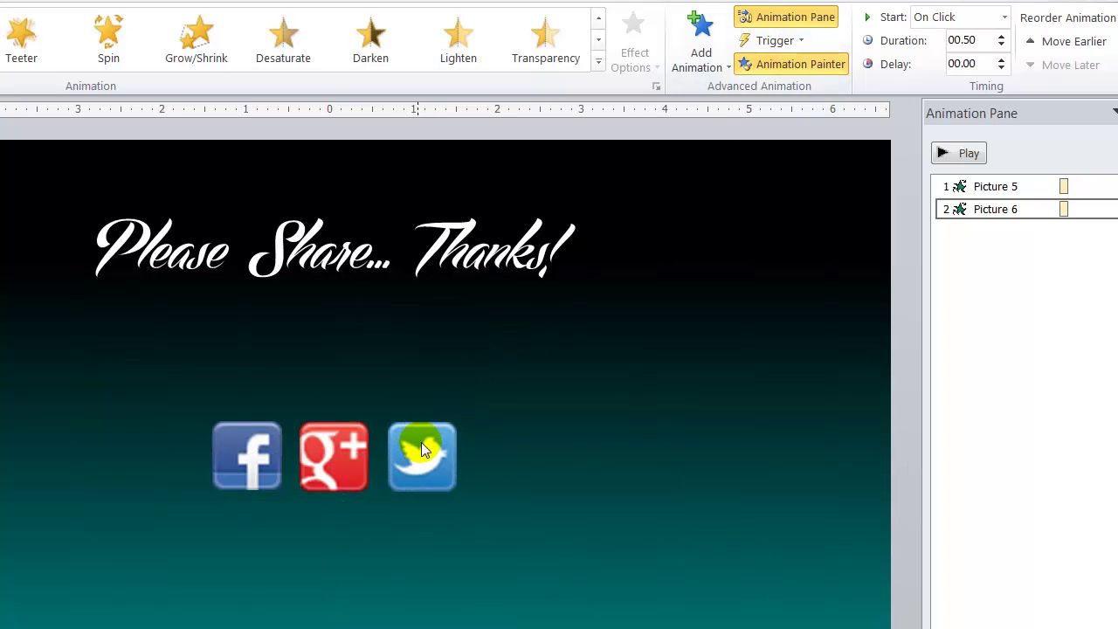
click(422, 442)
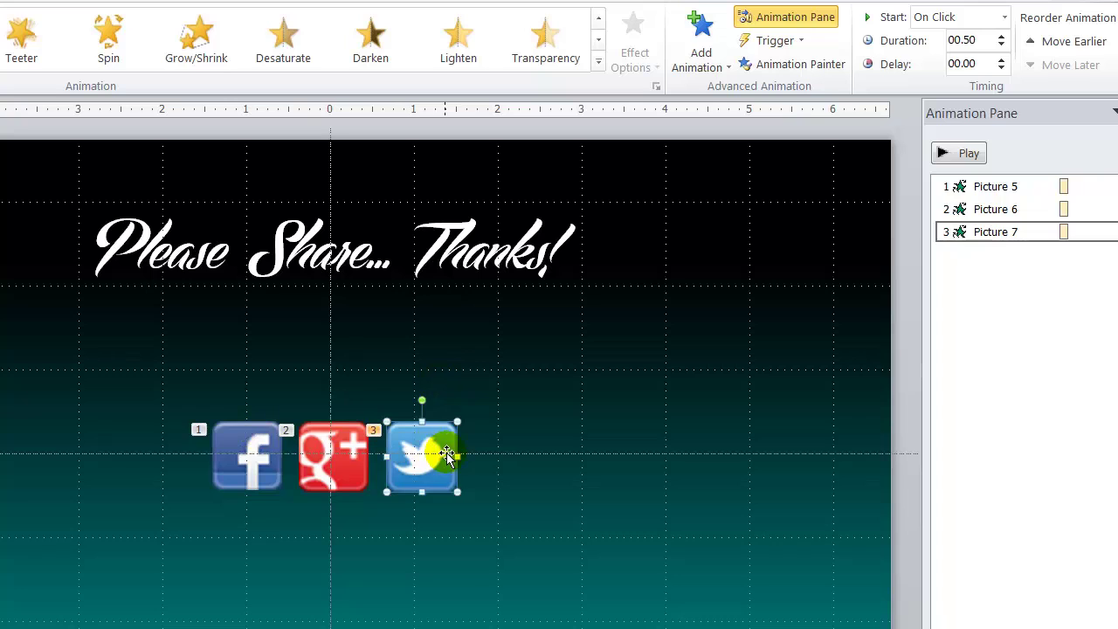
click(972, 155)
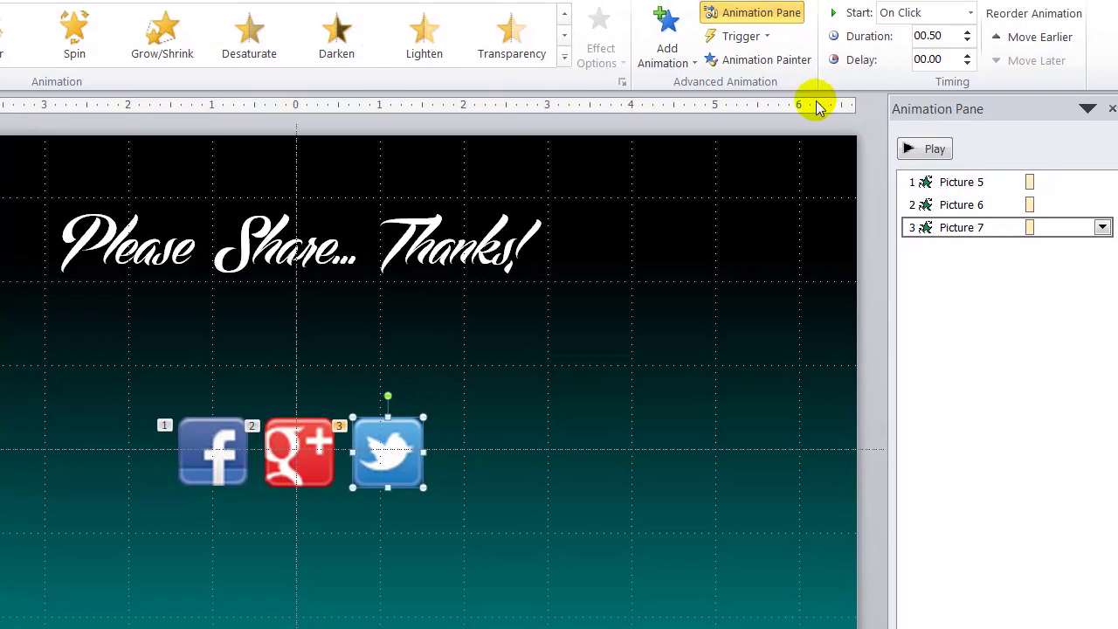
Set Start to With Previous for the Facebook, Google+ and Twitter spins, then preview them together
click(204, 445)
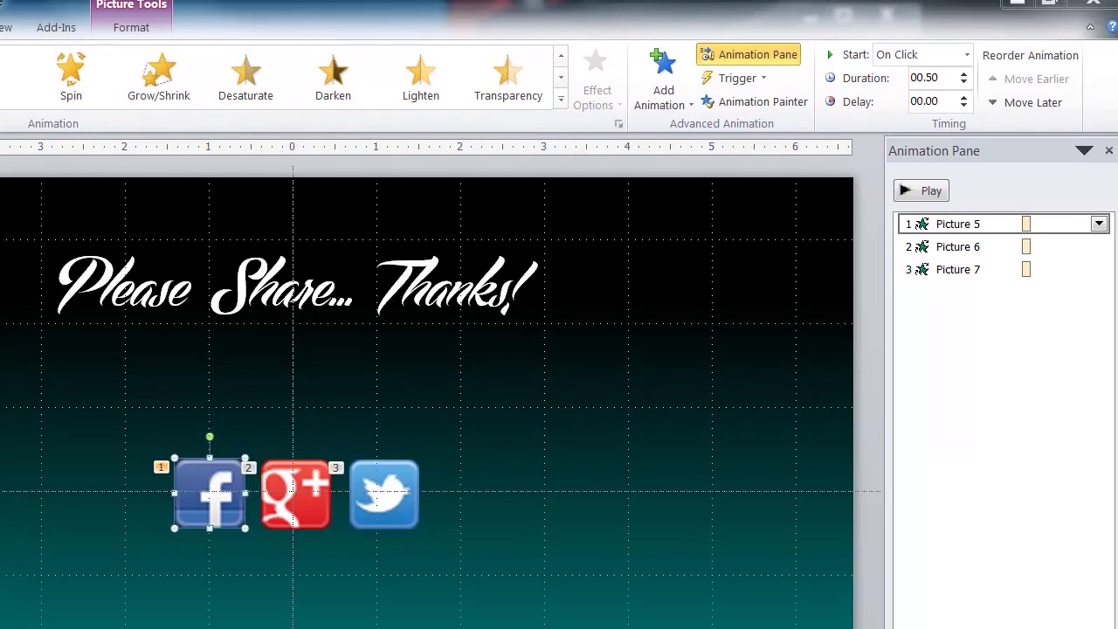
click(967, 55)
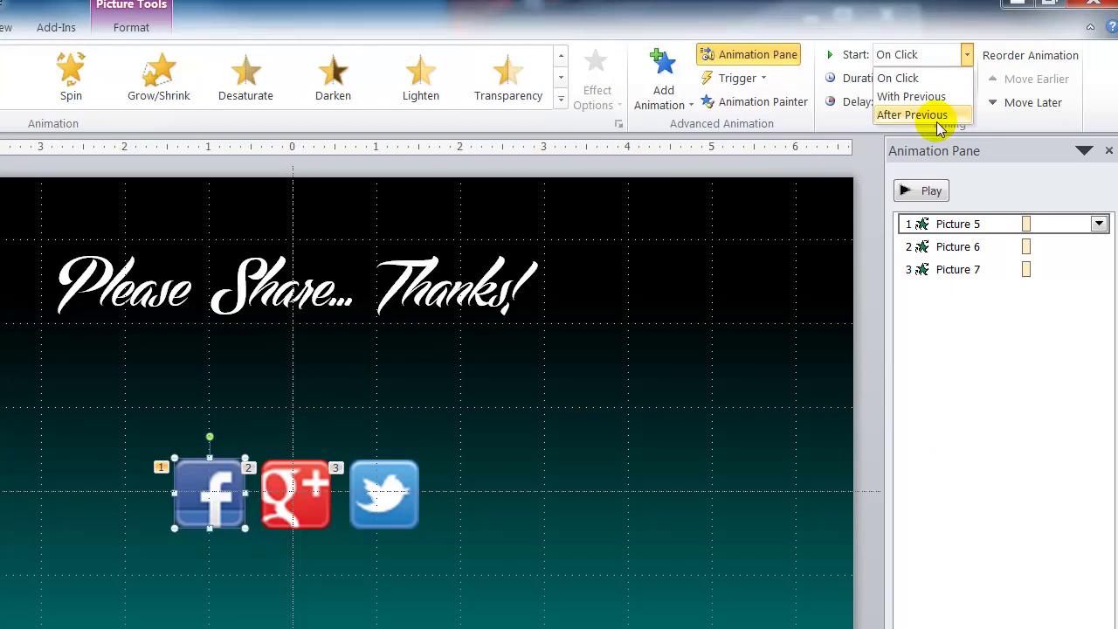
click(912, 96)
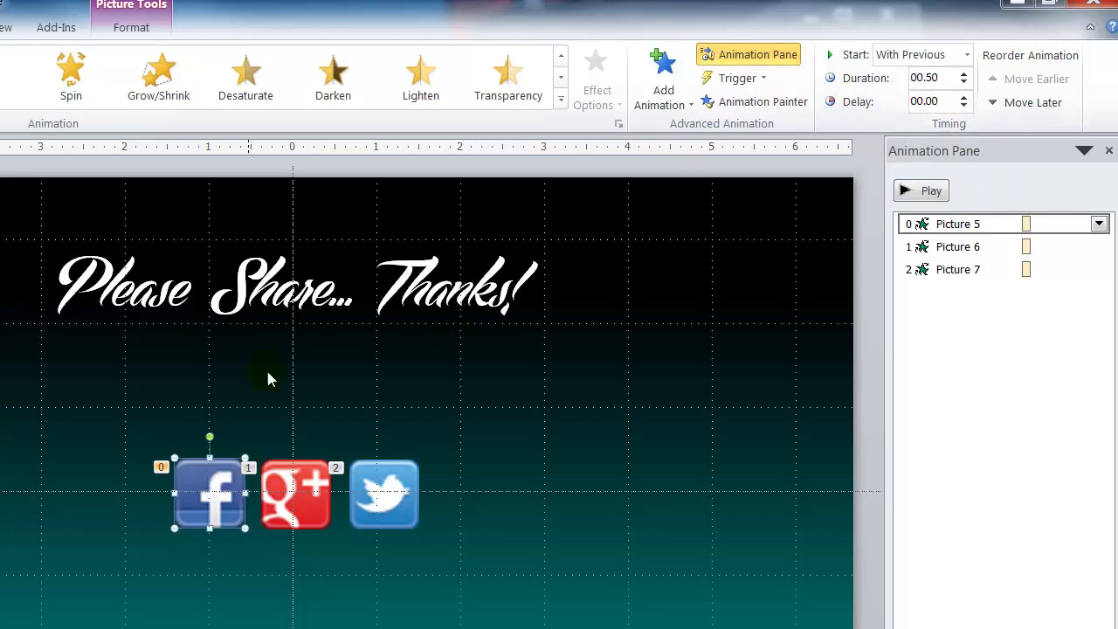
click(212, 505)
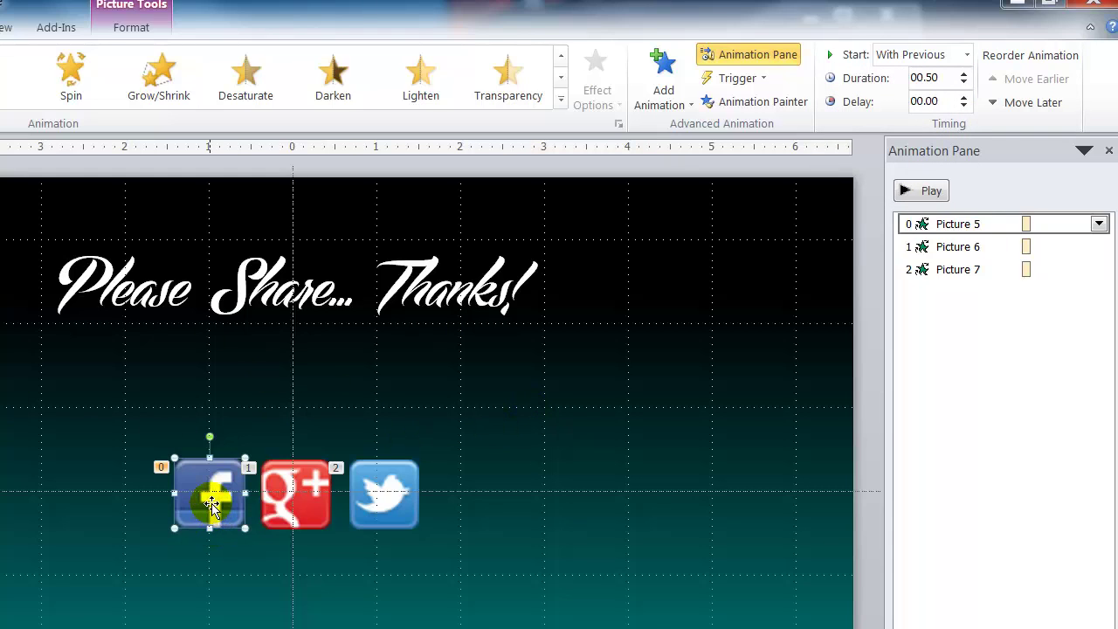
click(292, 500)
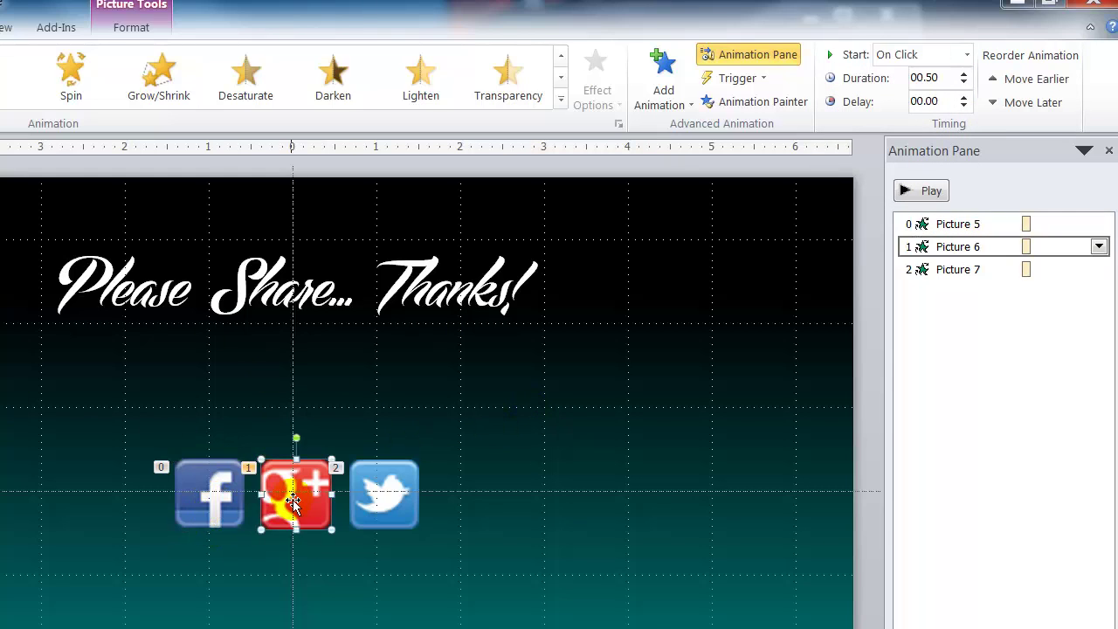
click(966, 54)
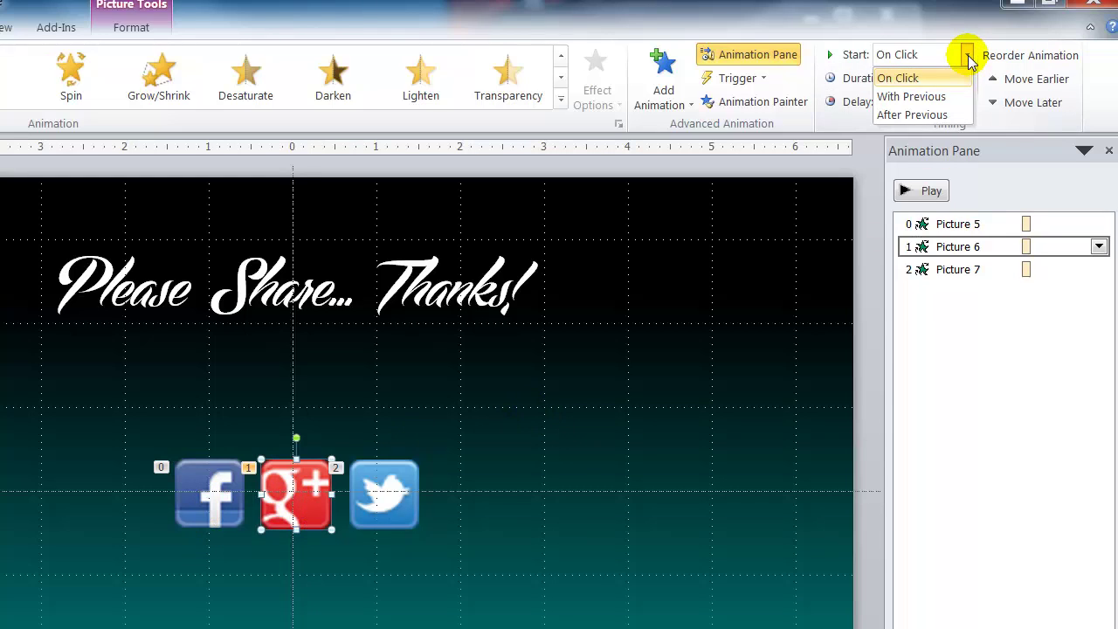
click(929, 98)
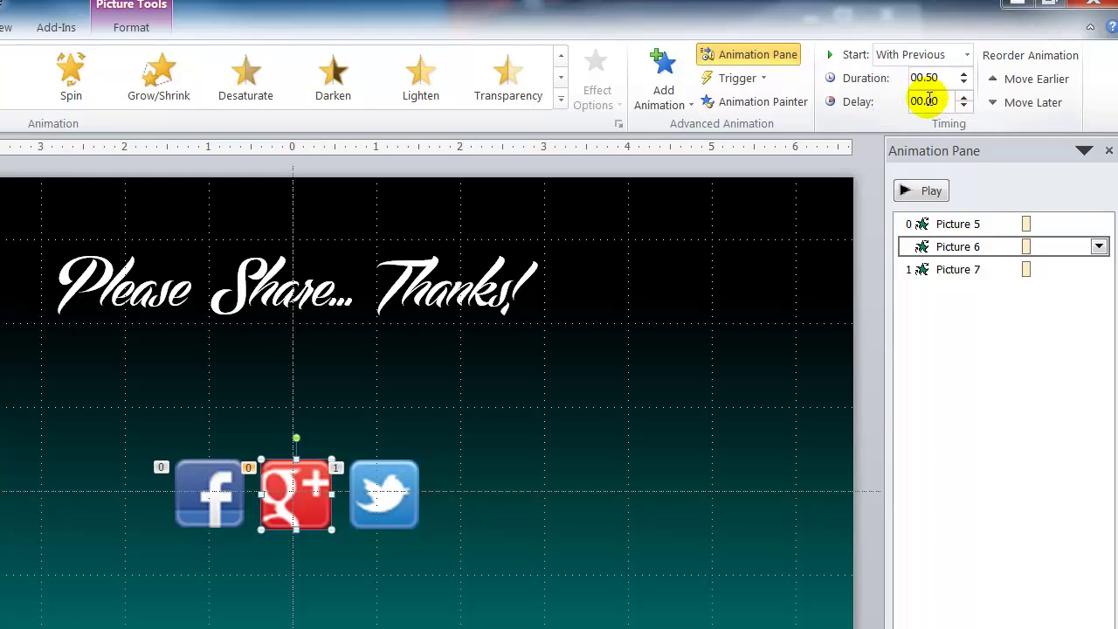
click(389, 494)
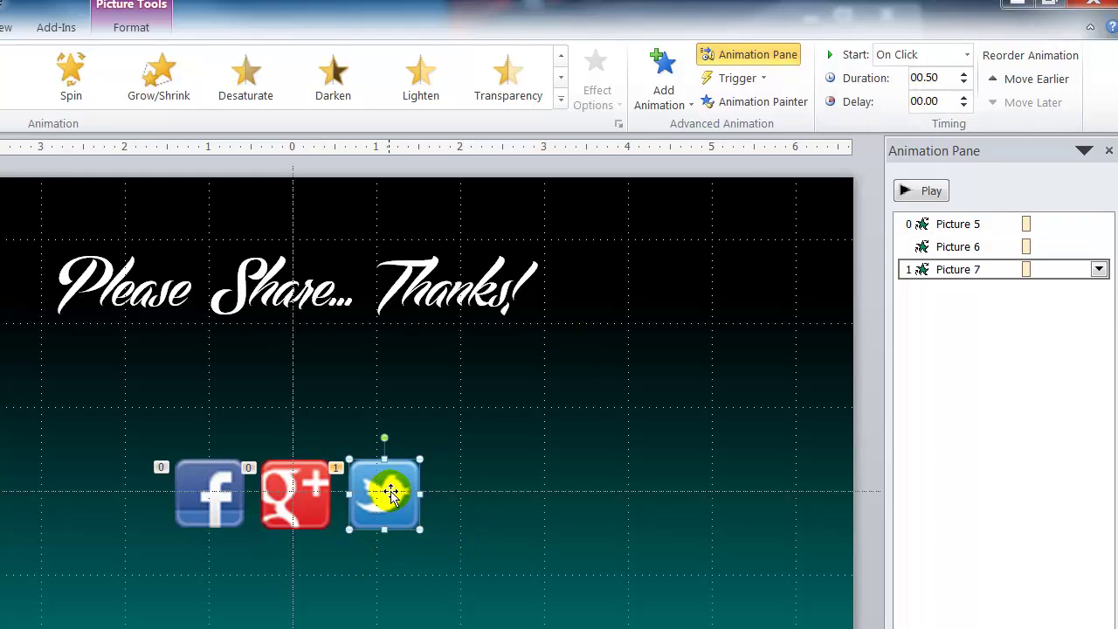
click(967, 58)
click(917, 96)
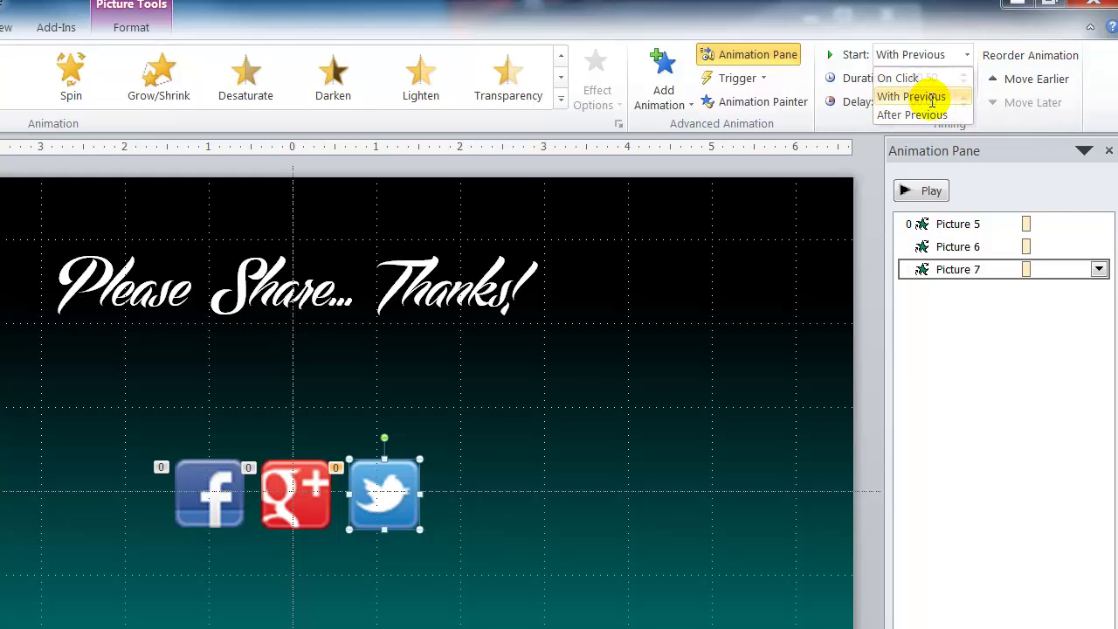
click(929, 191)
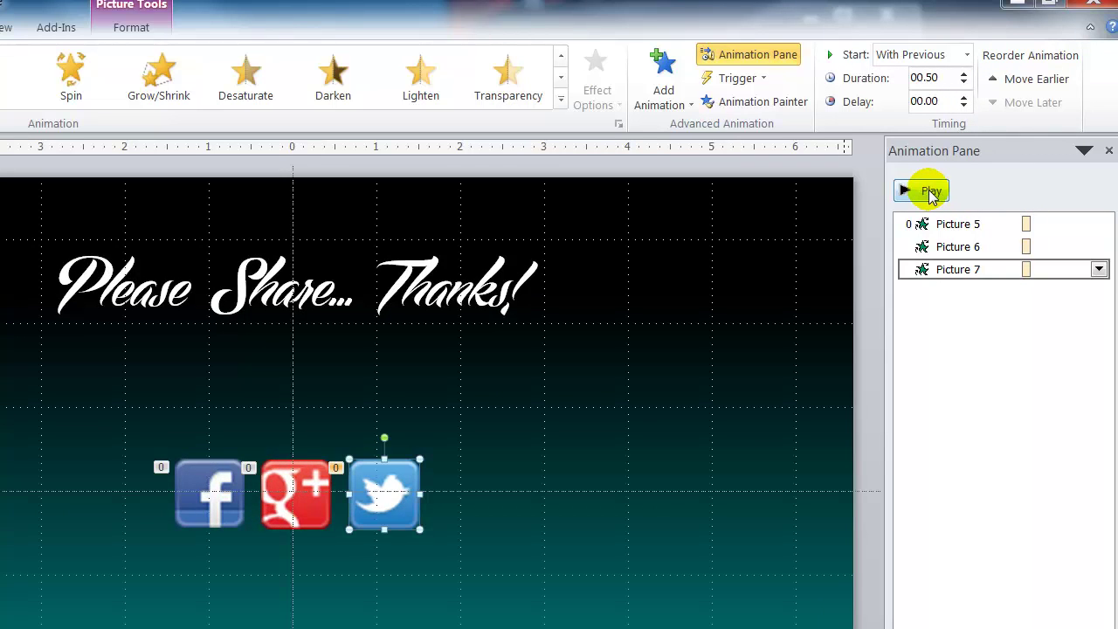
click(931, 192)
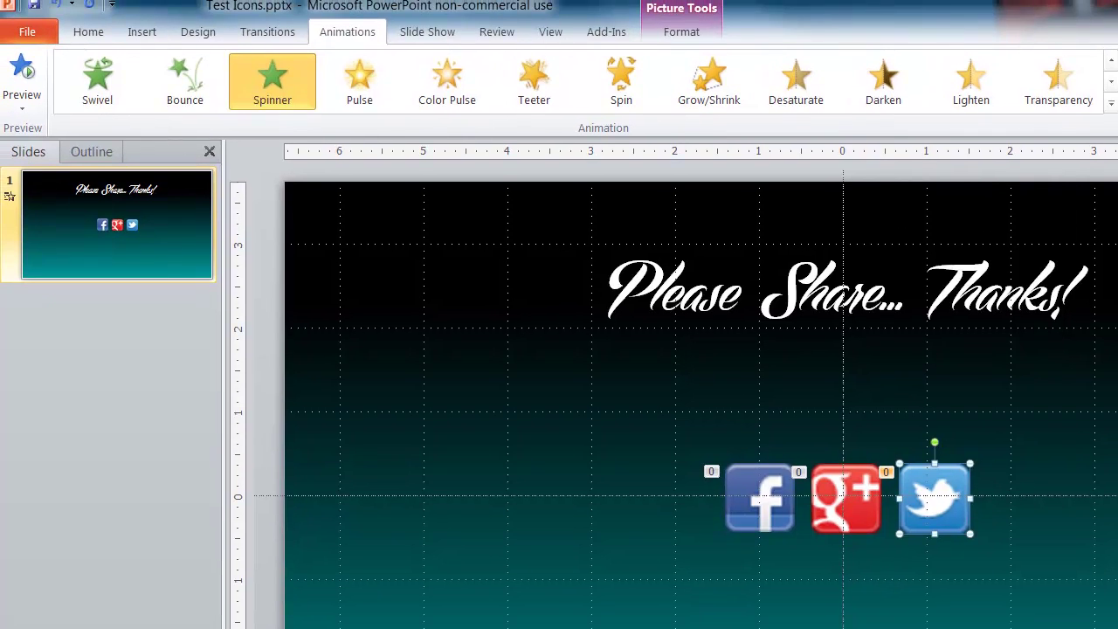
Under Save & Send > Create a Video, choose Computer & HD Displays (1280 x 720) and click Create Video
click(33, 39)
click(58, 67)
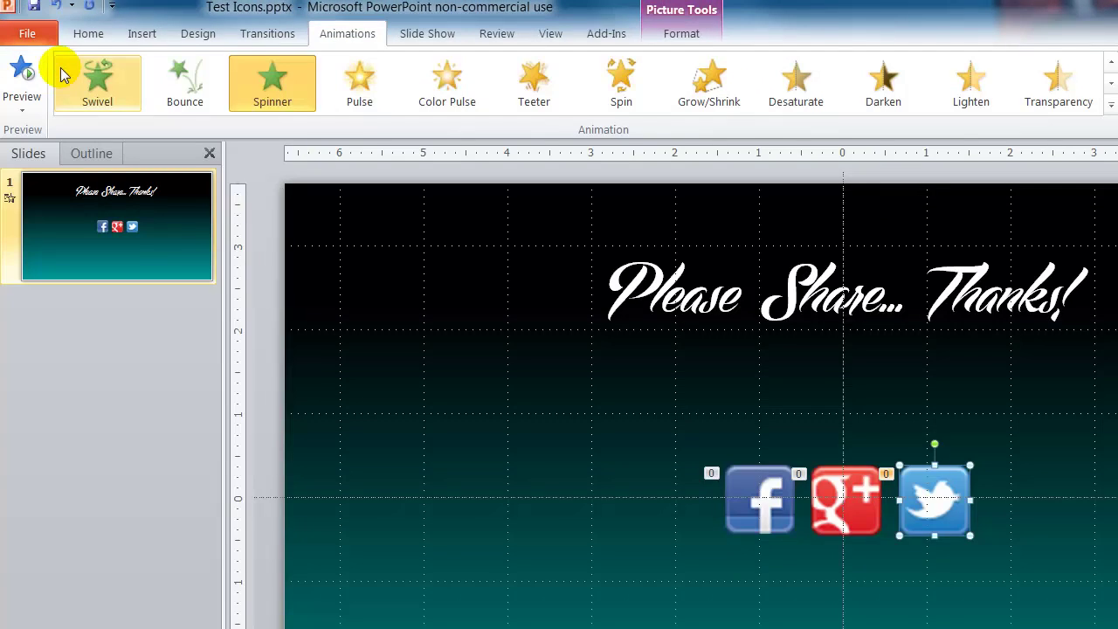
click(33, 37)
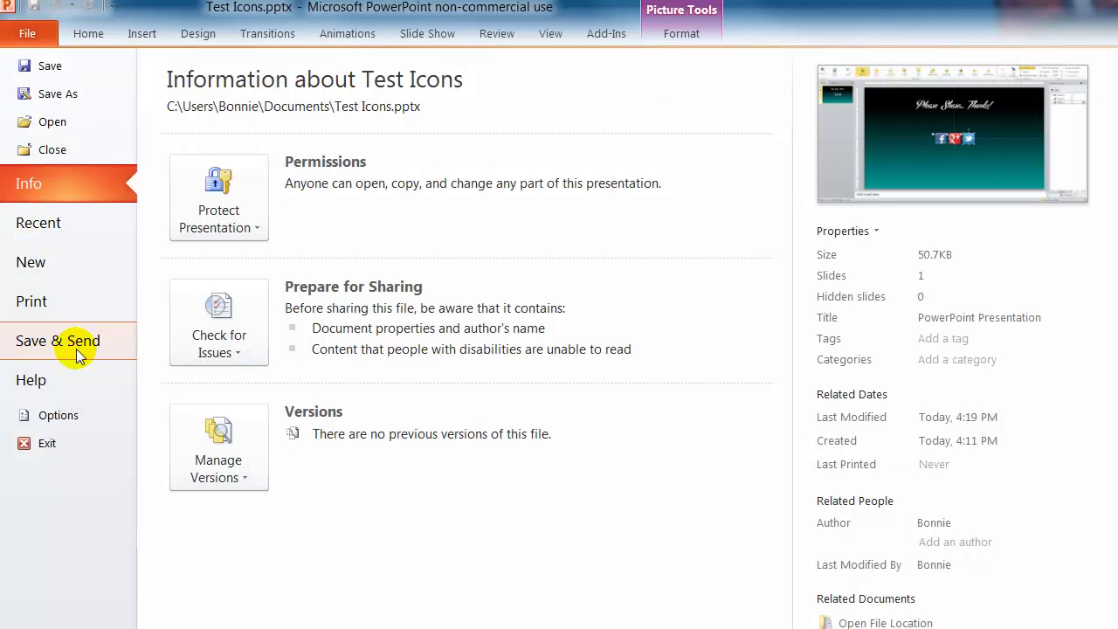
click(86, 350)
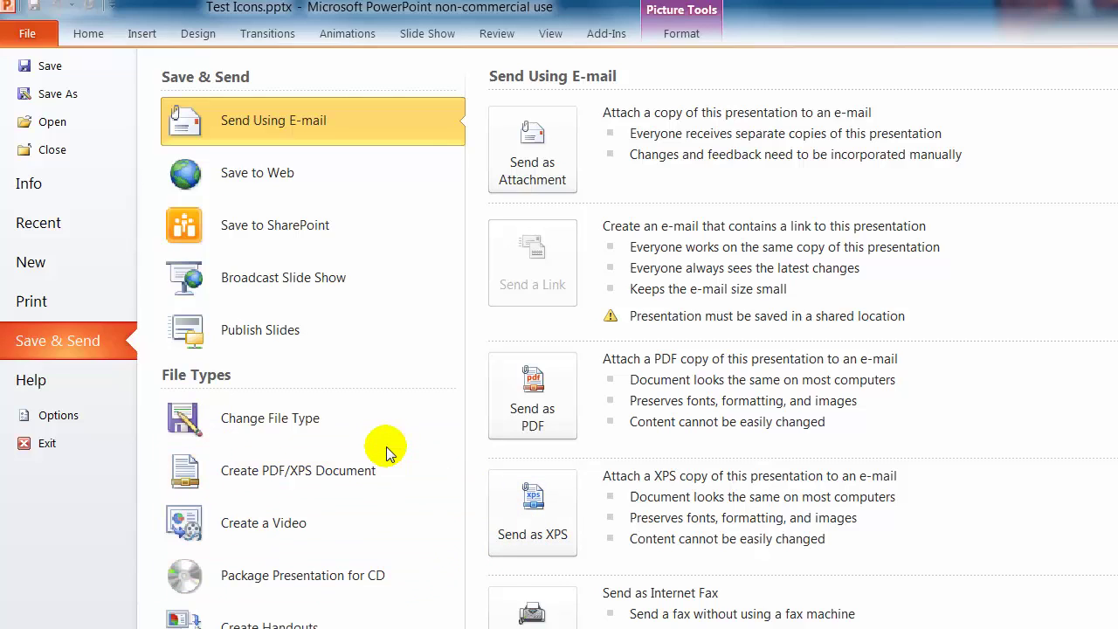
click(401, 532)
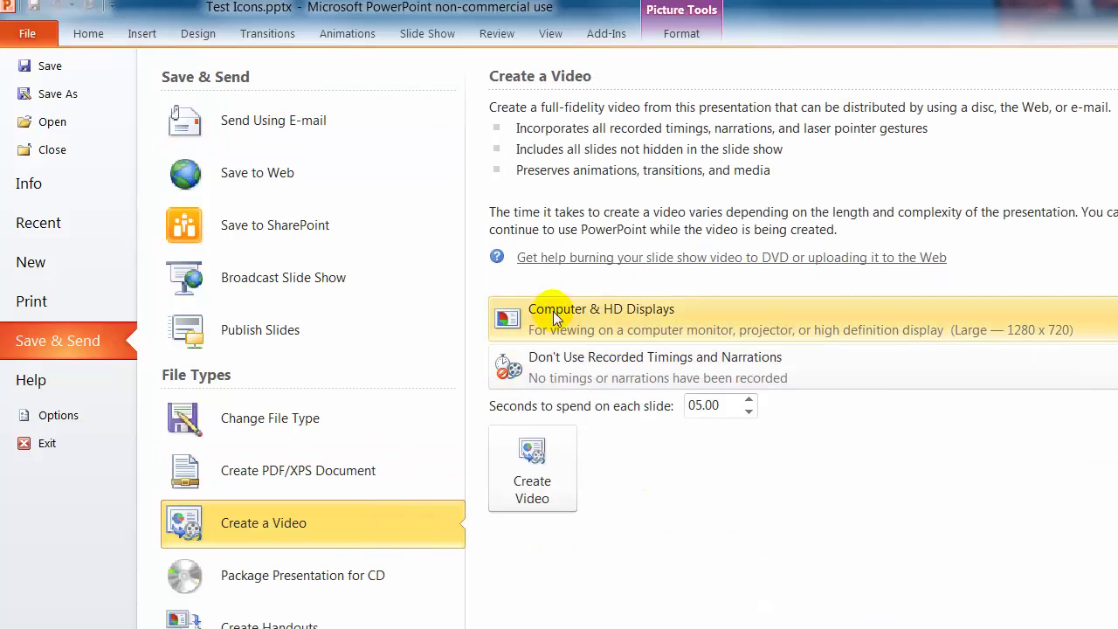
click(744, 316)
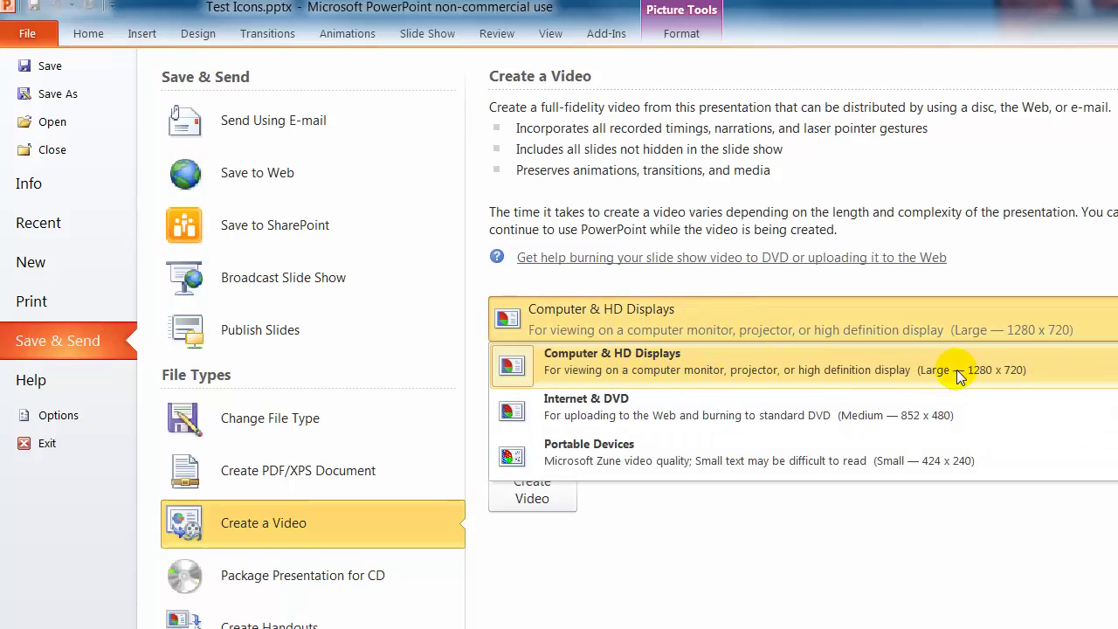
click(1033, 375)
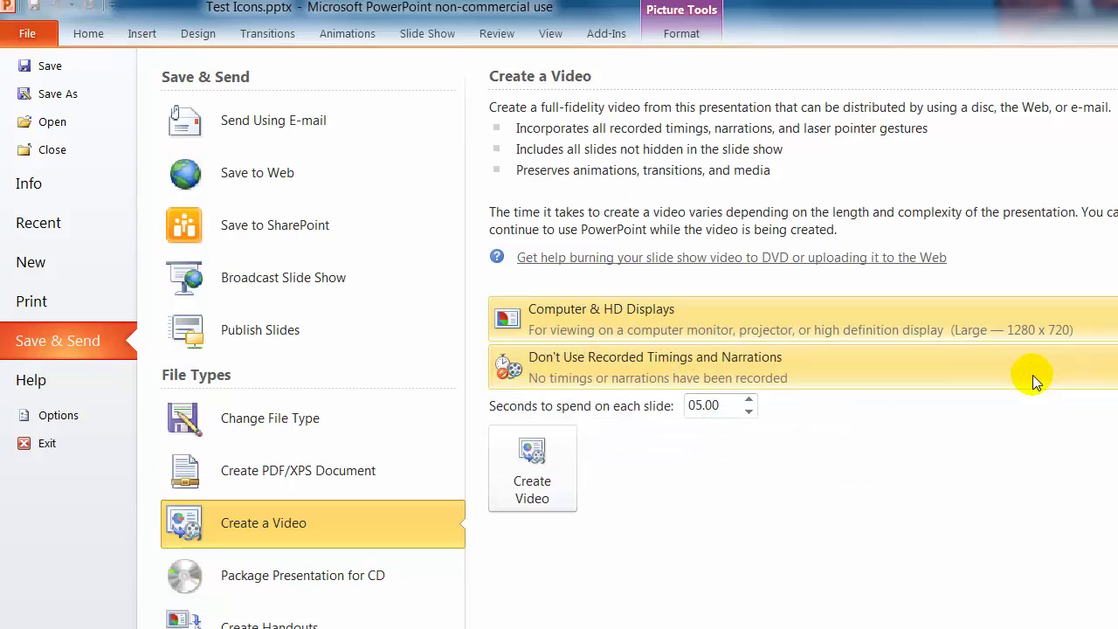
click(540, 463)
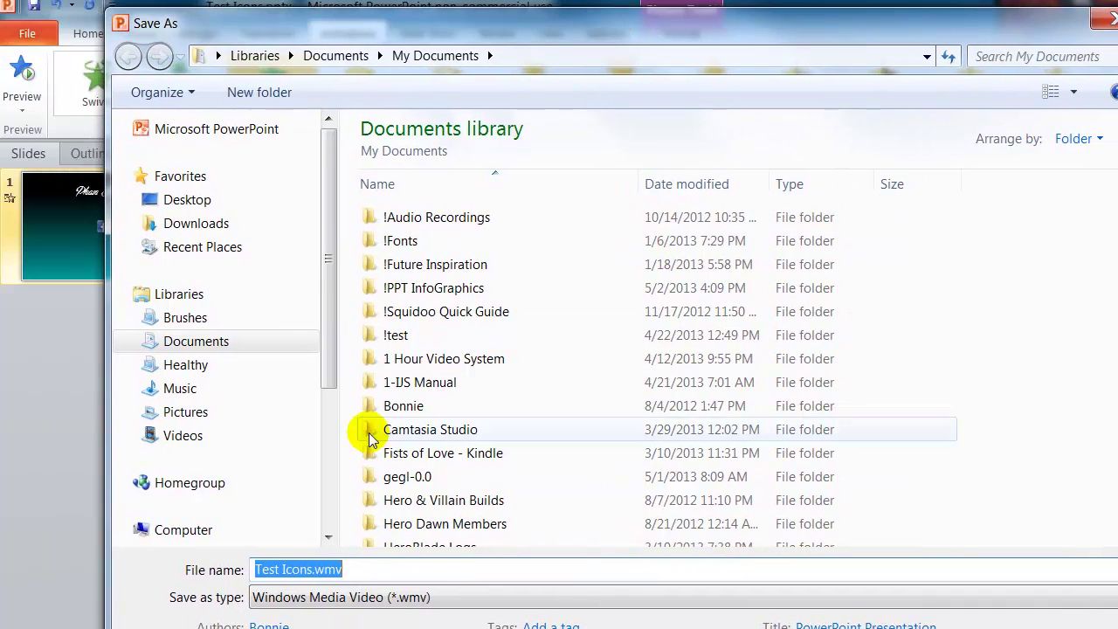
Choose the Videos library as the destination and save Test Icons.wmv as Windows Media Video
click(215, 435)
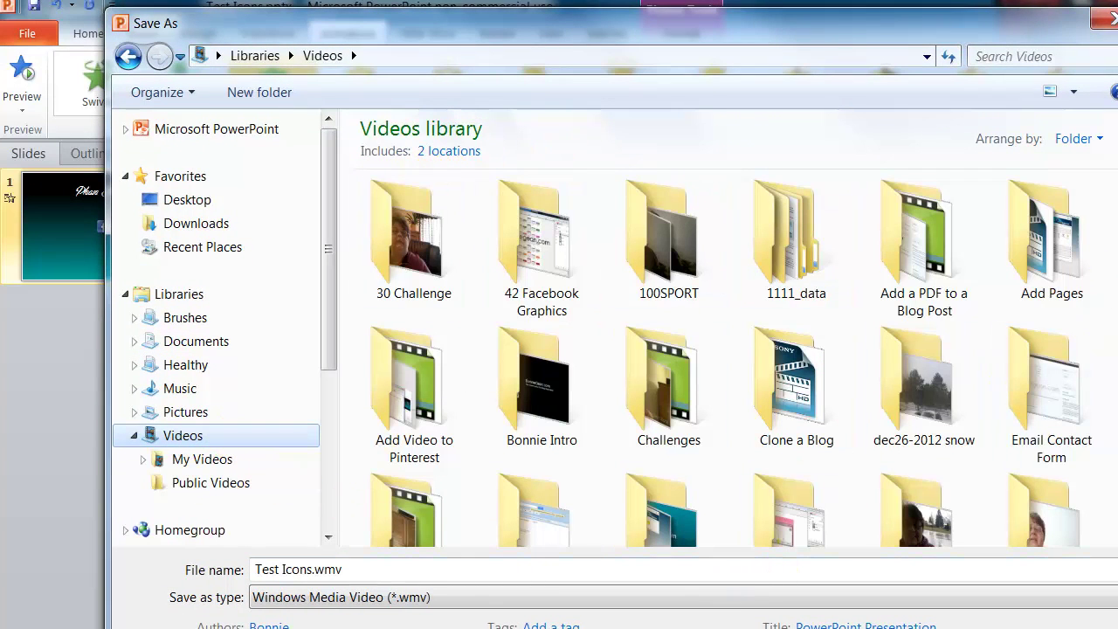
scroll(996, 258, down, 10)
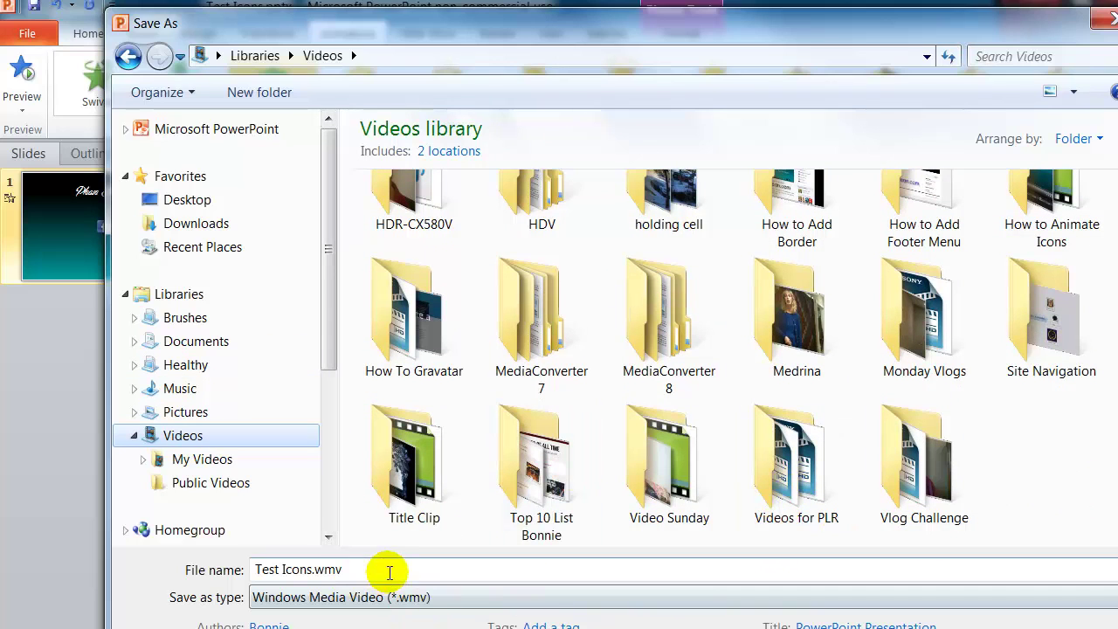
key(Tab)
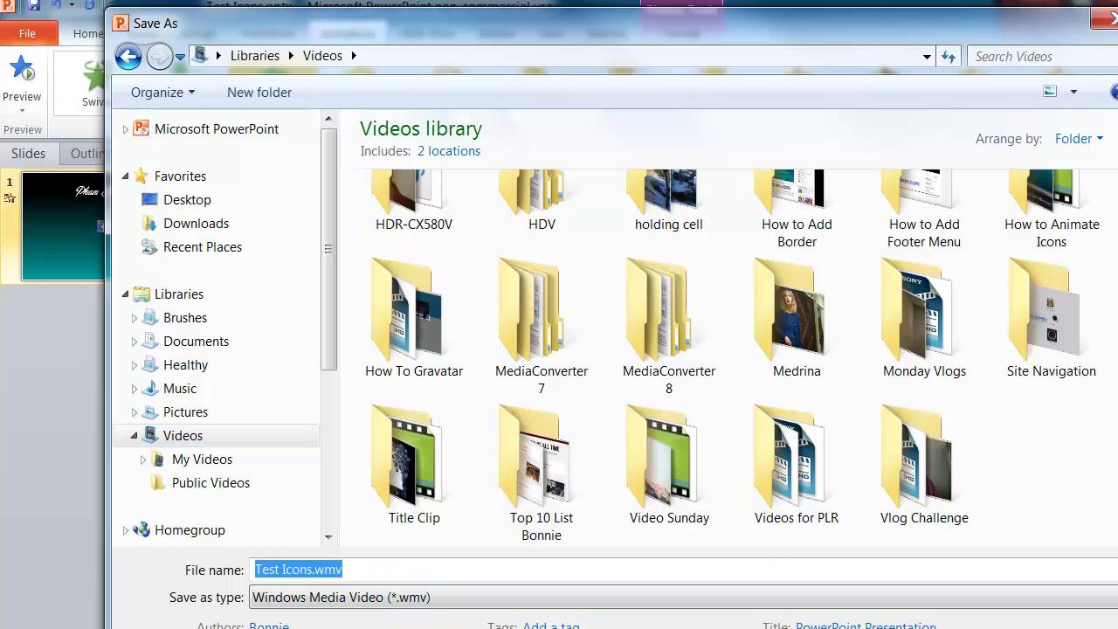
key(Return)
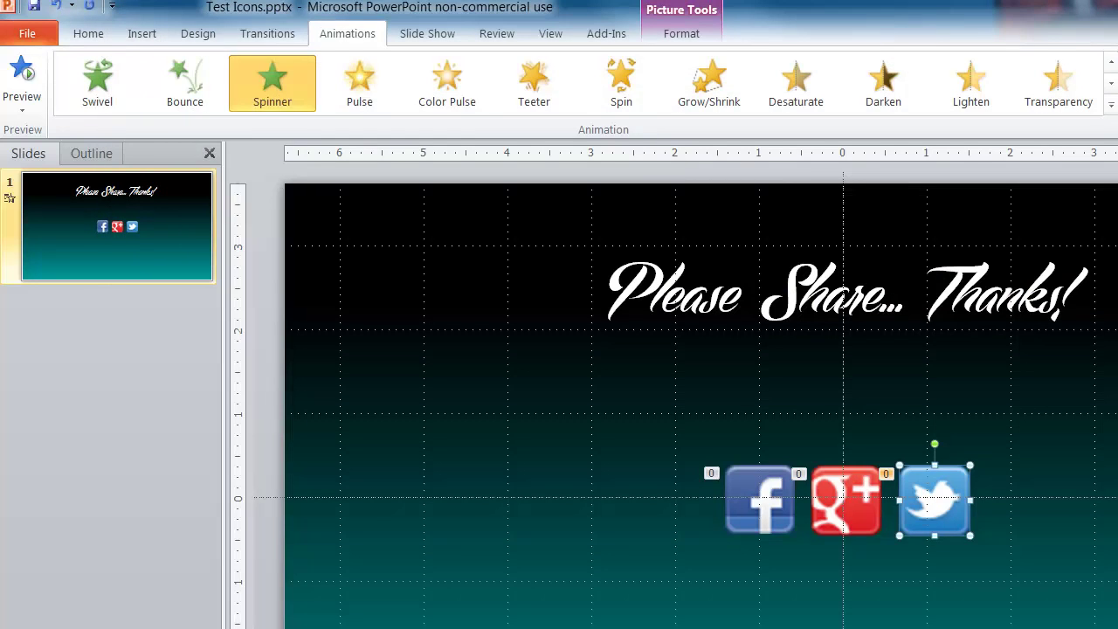